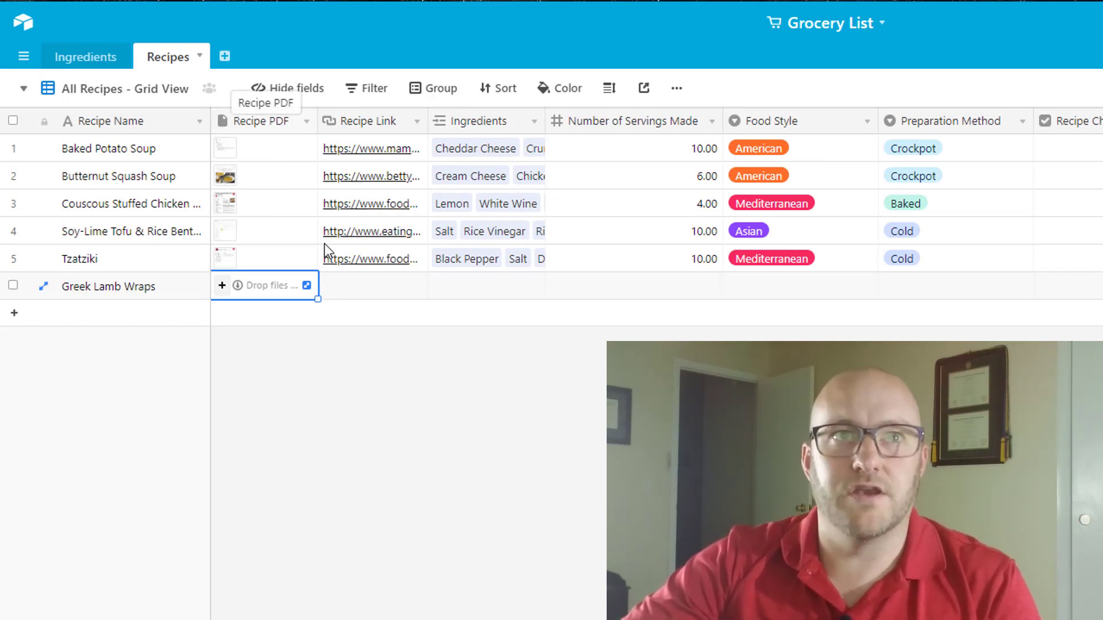
left_click(110, 66)
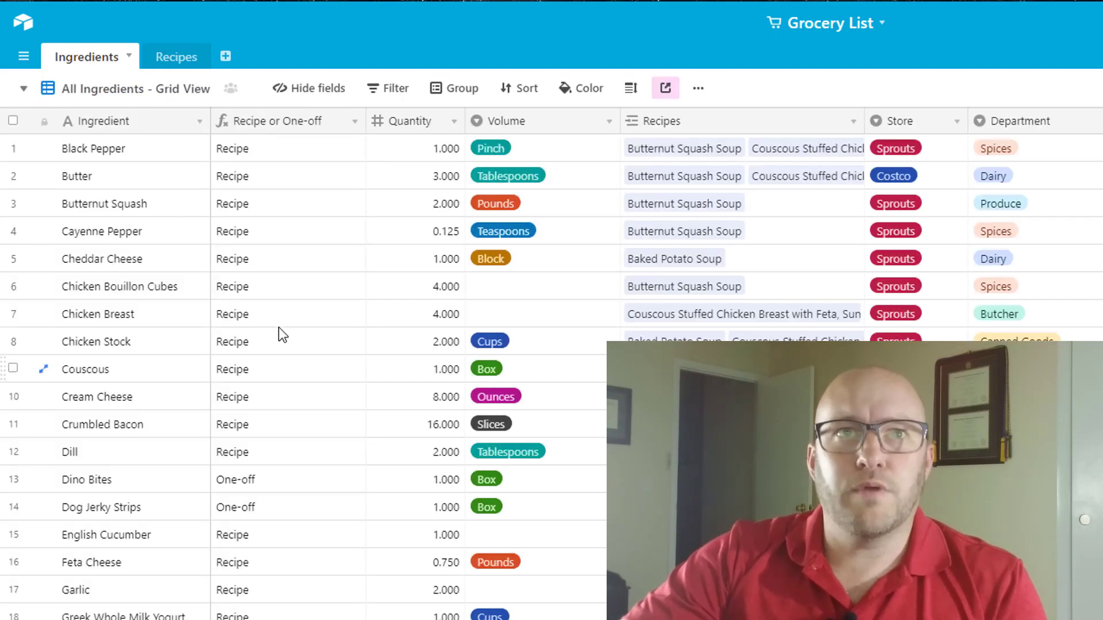
left_click(178, 59)
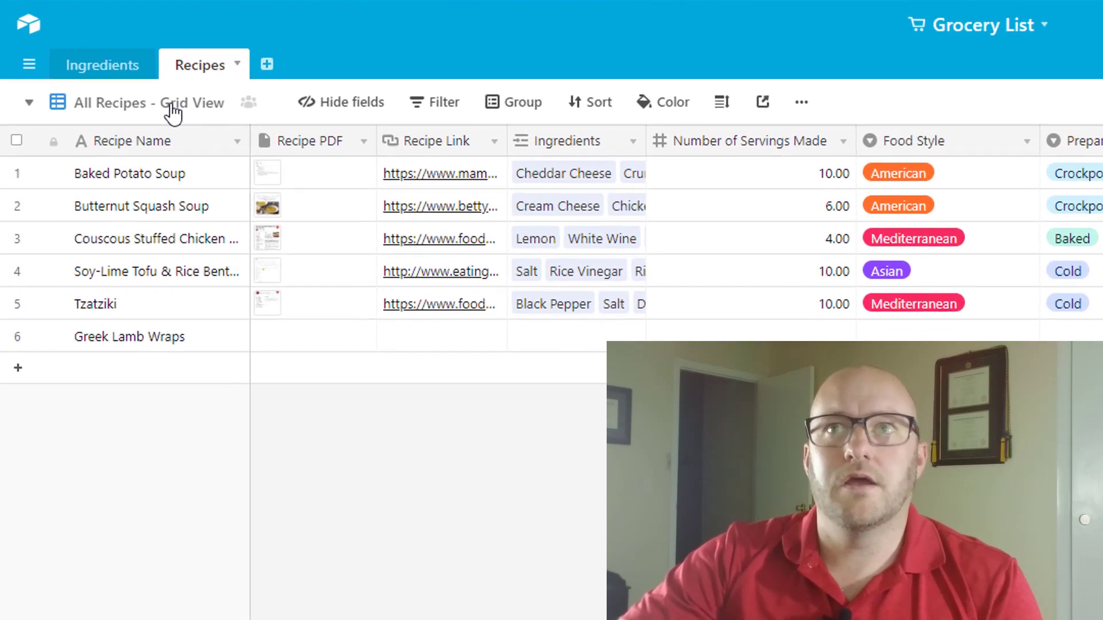
left_click(172, 104)
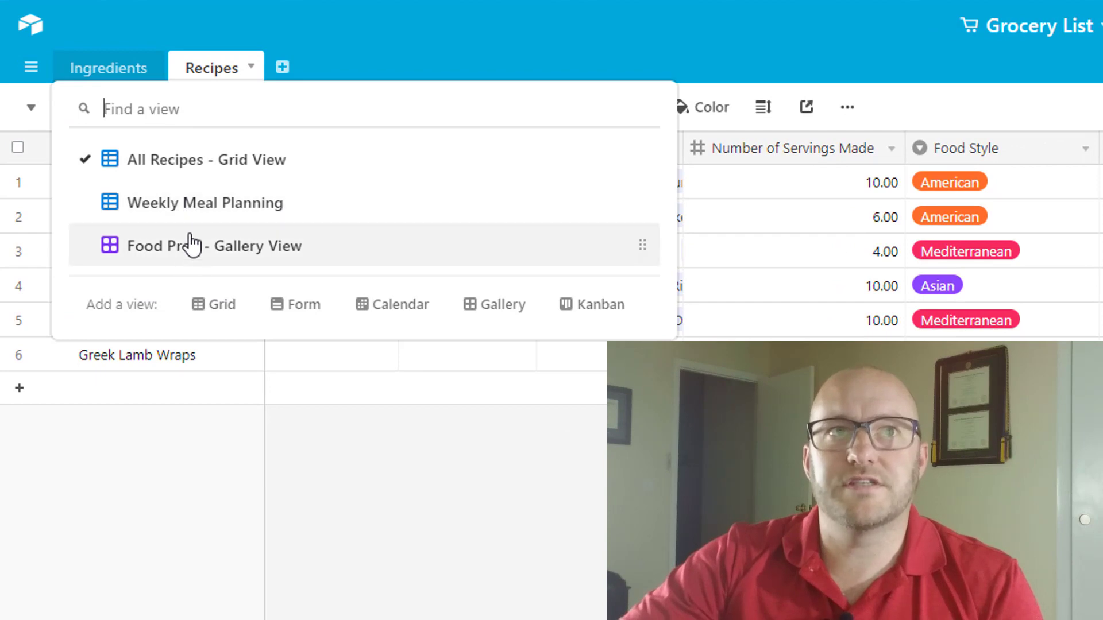
left_click(219, 72)
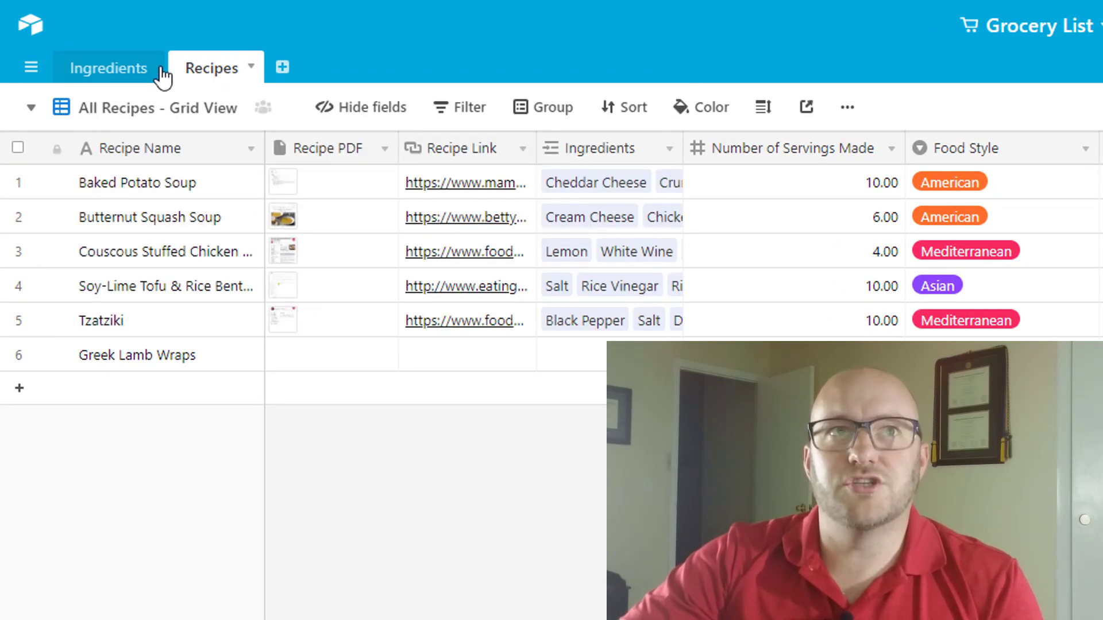
left_click(135, 73)
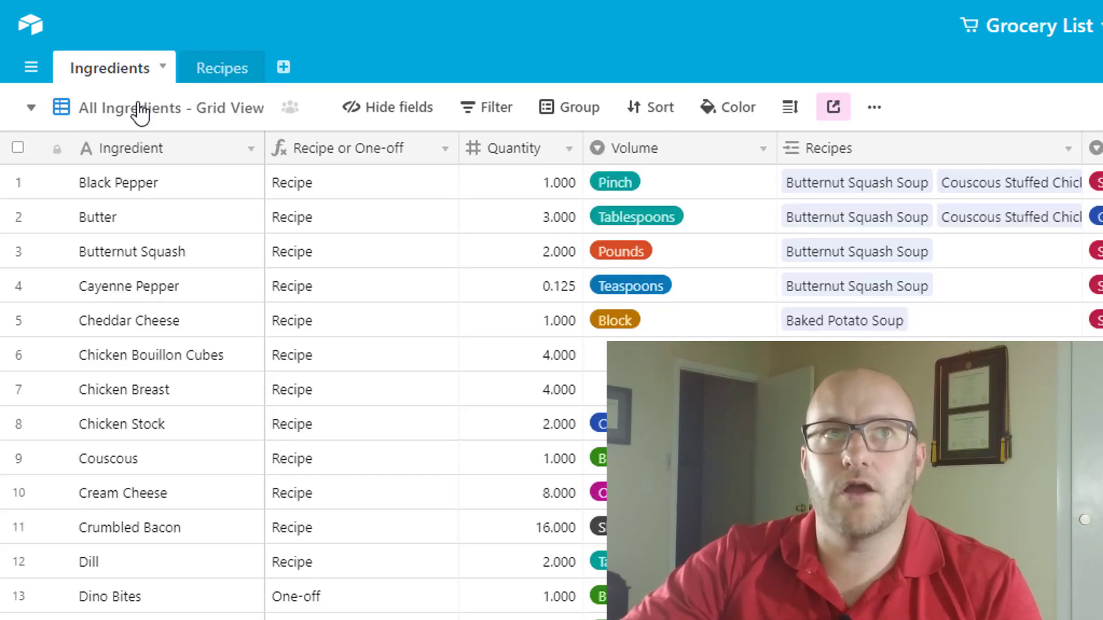
left_click(140, 109)
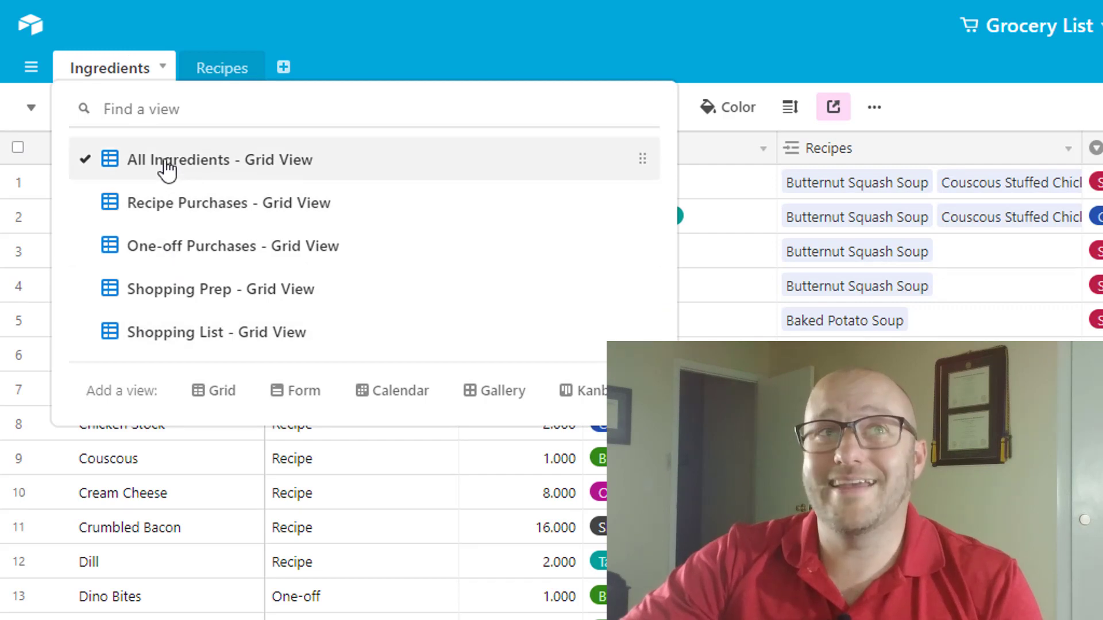
left_click(133, 73)
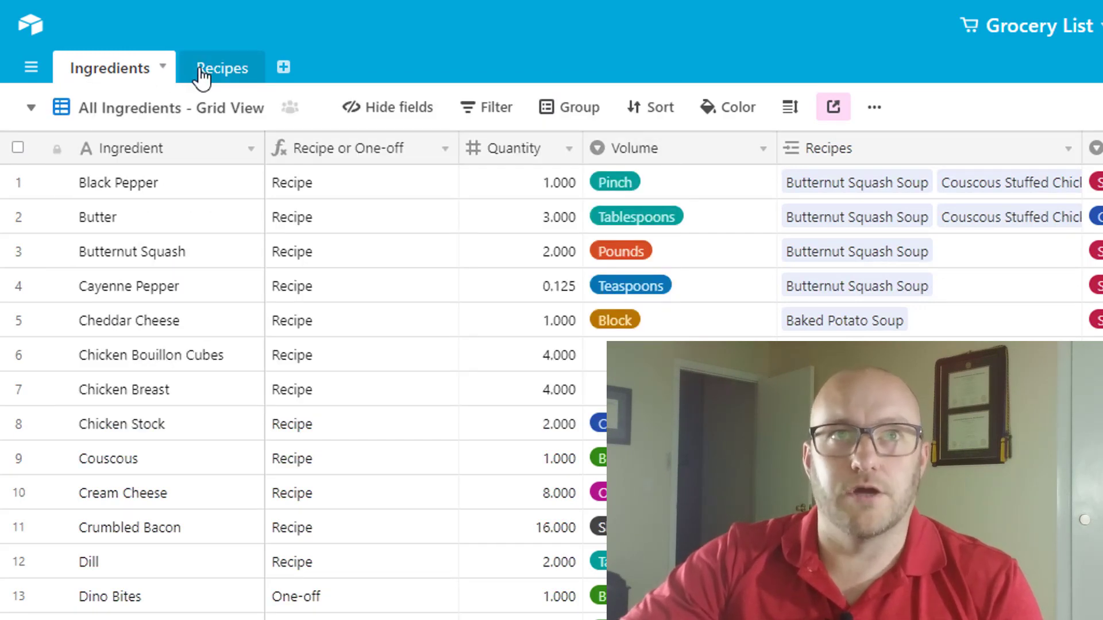
left_click(201, 72)
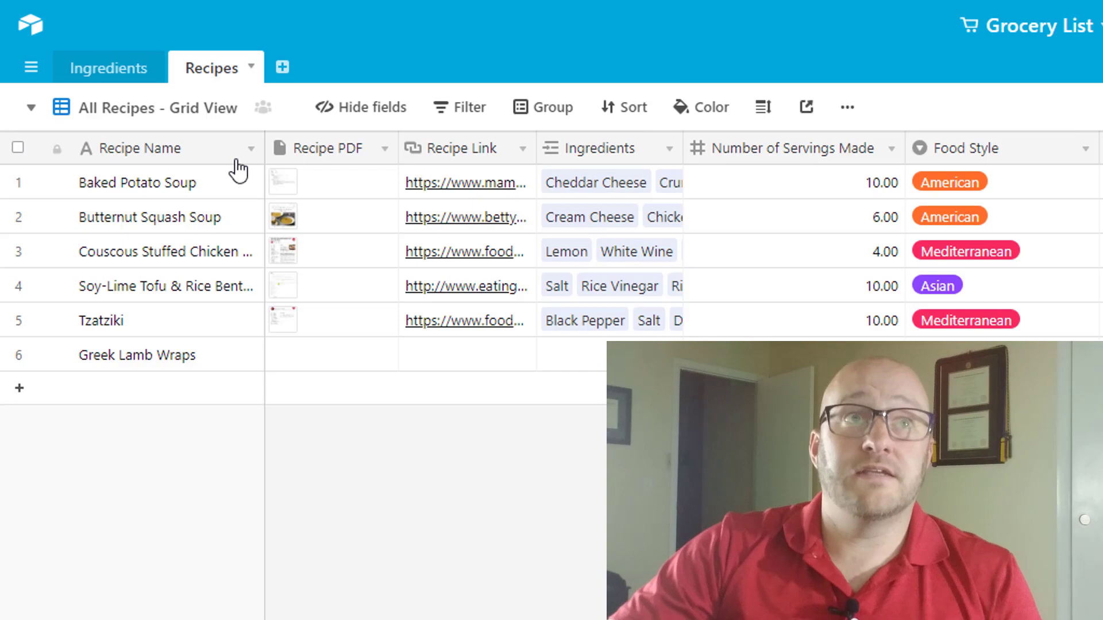
left_click(213, 368)
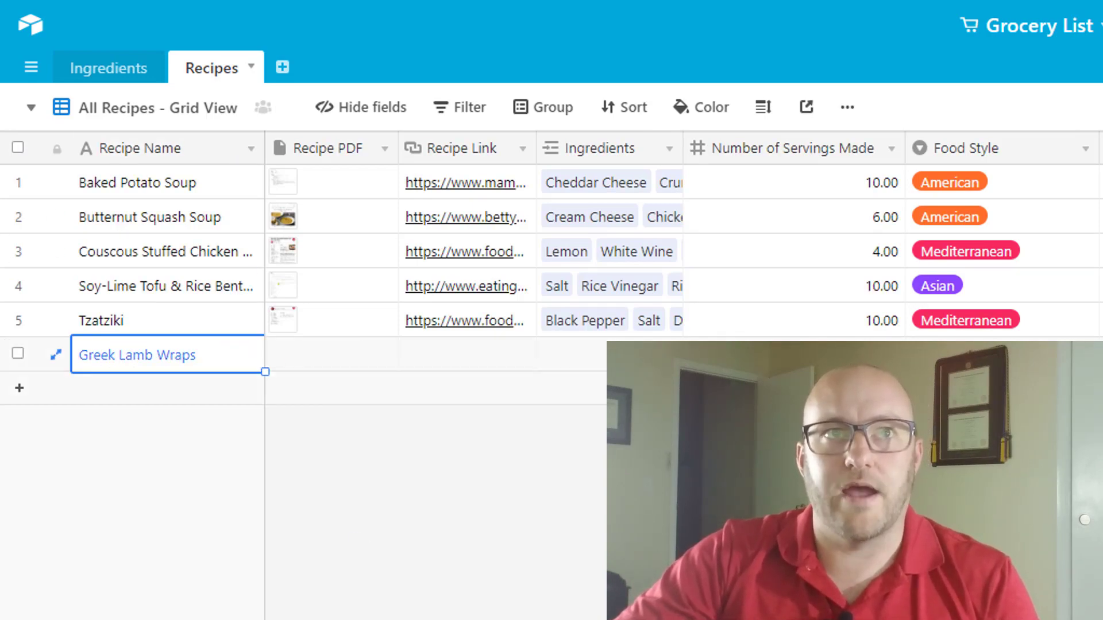
Save the Greek Lamb Wraps recipe page as Greek Lamb Wraps.pdf on the desktop.
key("Escape")
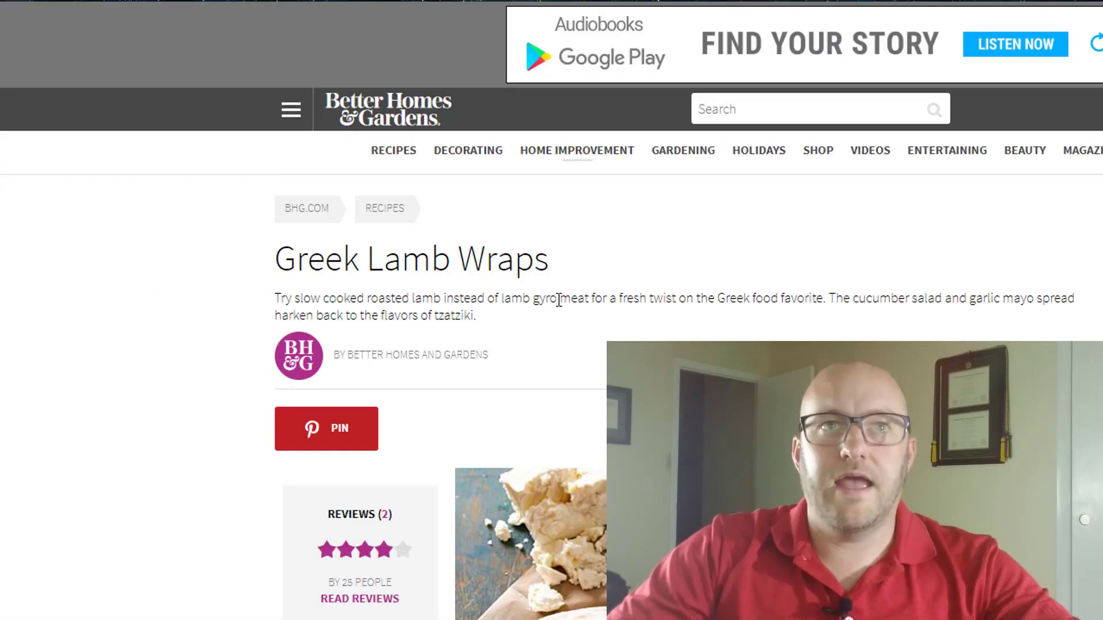
scroll(551, 310, "down", 5)
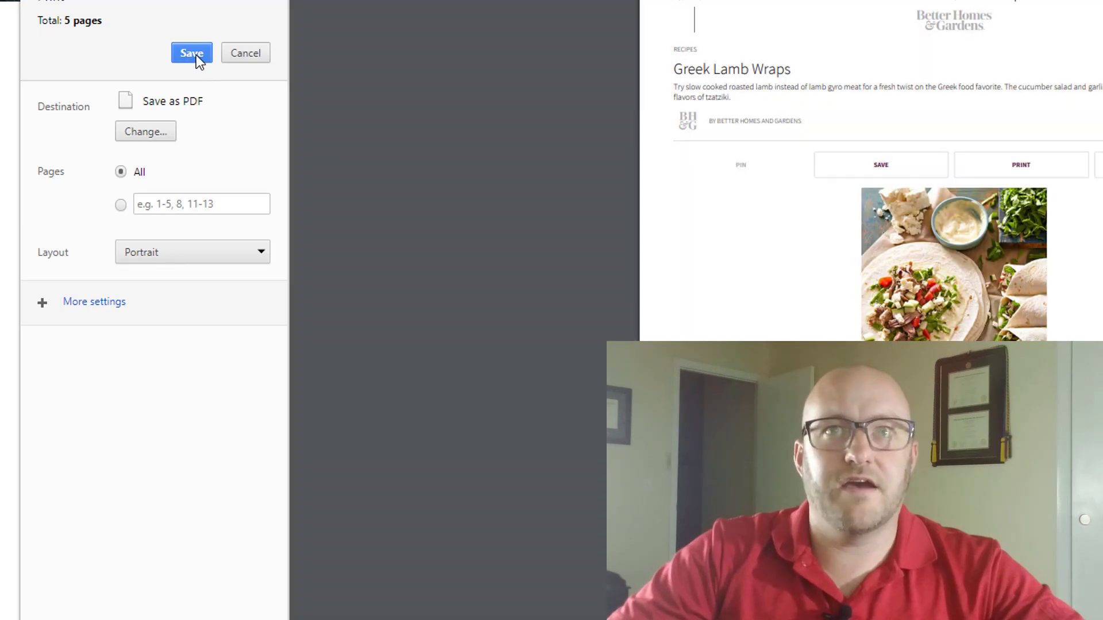
left_click(195, 54)
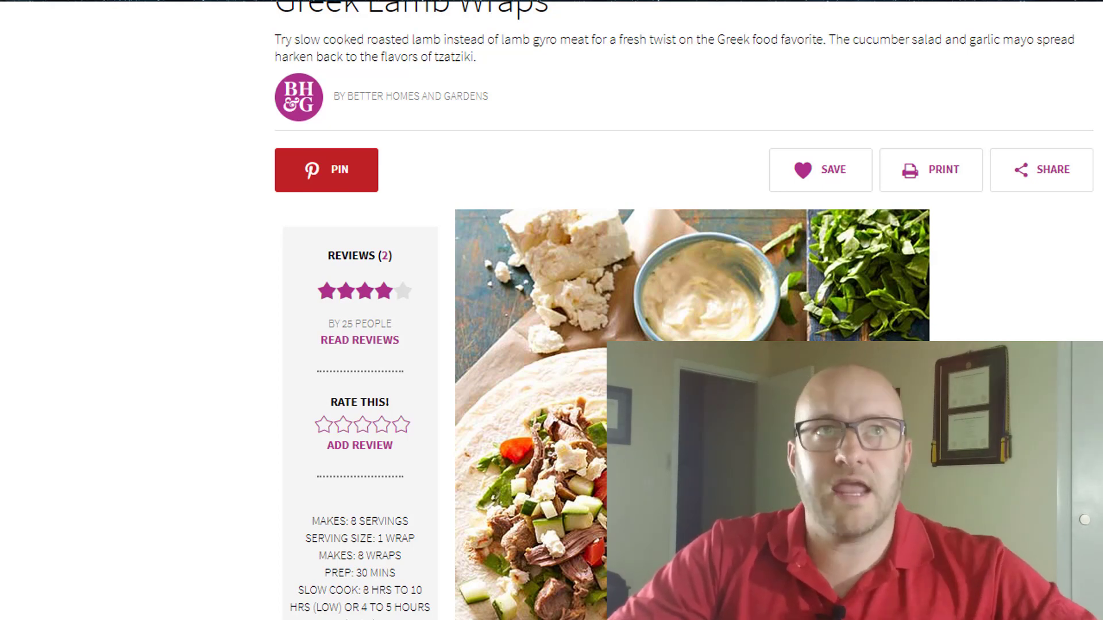
key("F11")
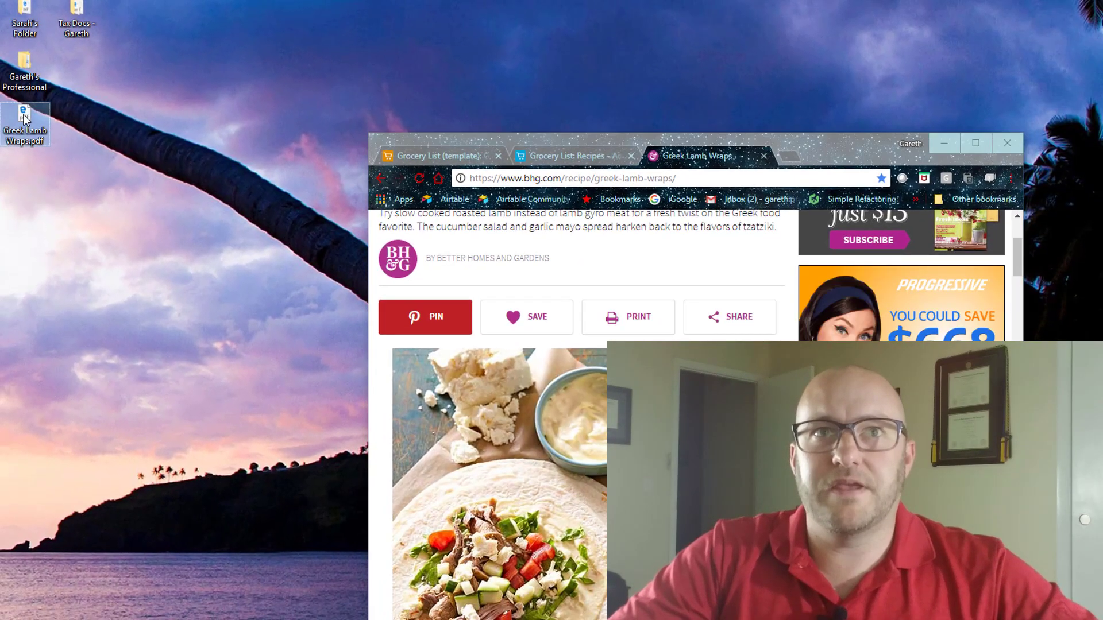
Attach Greek Lamb Wraps.pdf to row 6's Recipe PDF field in Airtable.
left_click(597, 151)
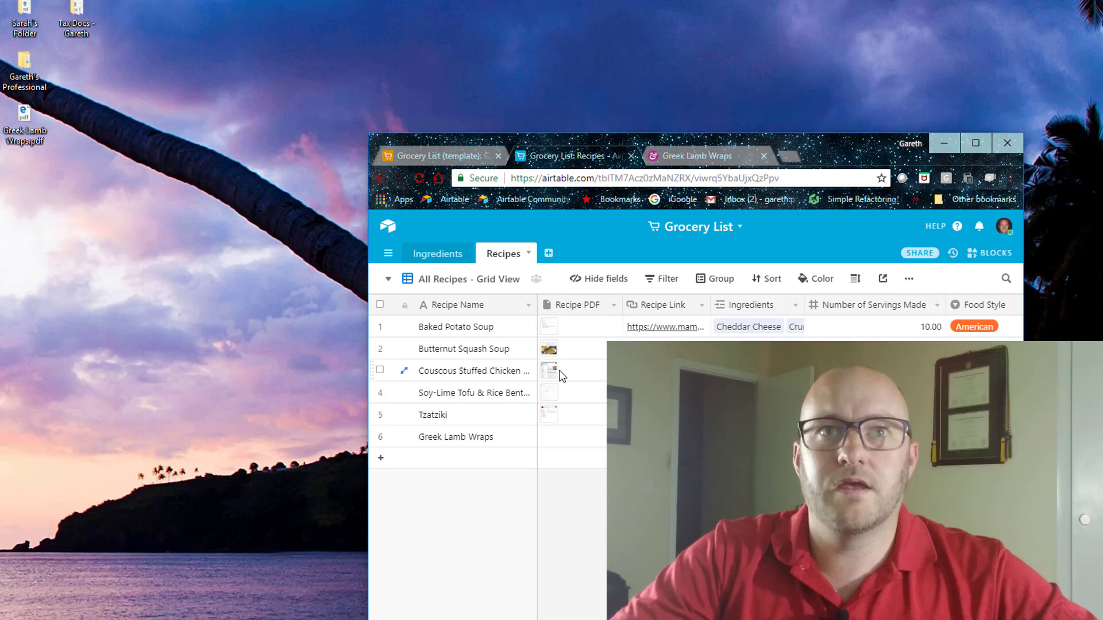
left_click_drag(23, 115, 585, 440)
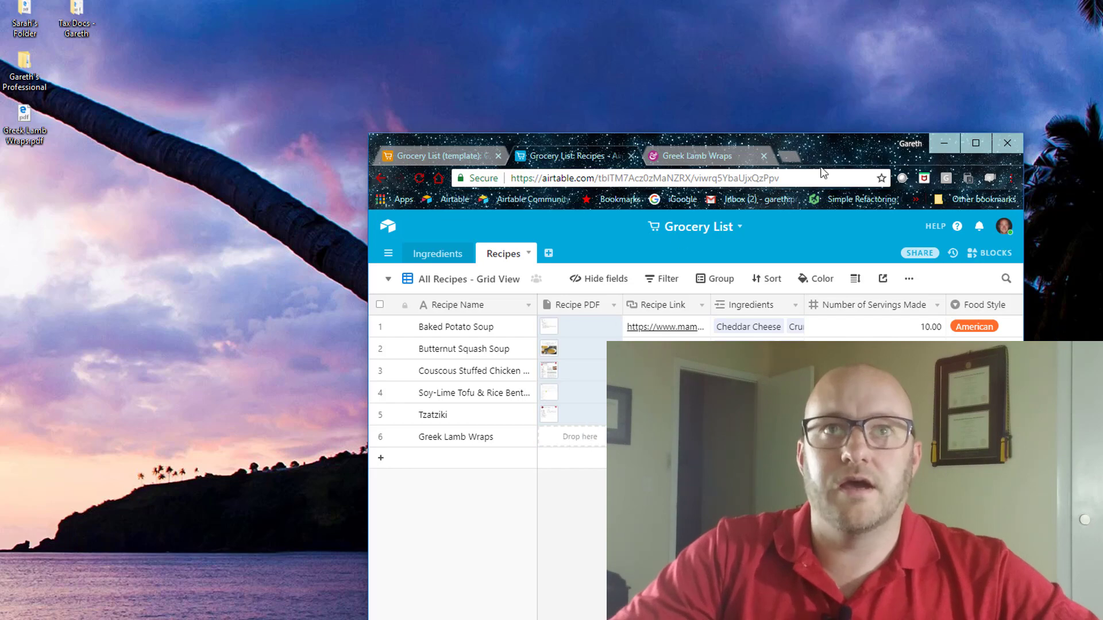
left_click(975, 142)
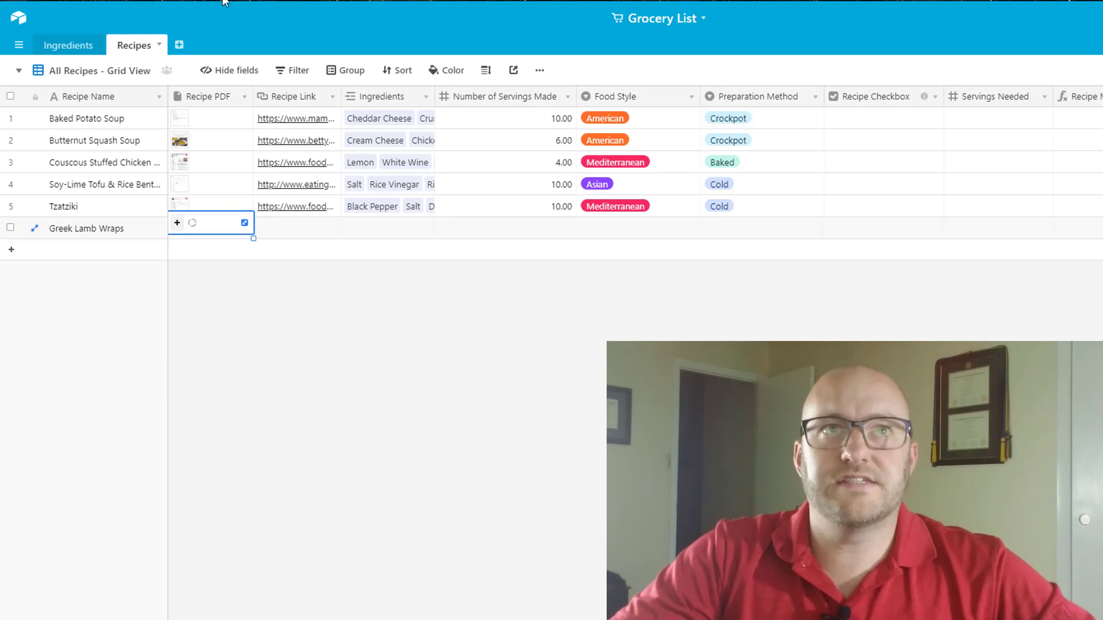
Paste the bhg.com recipe URL into Greek Lamb Wraps' Recipe Link field.
left_click(303, 233)
key("ctrl+v")
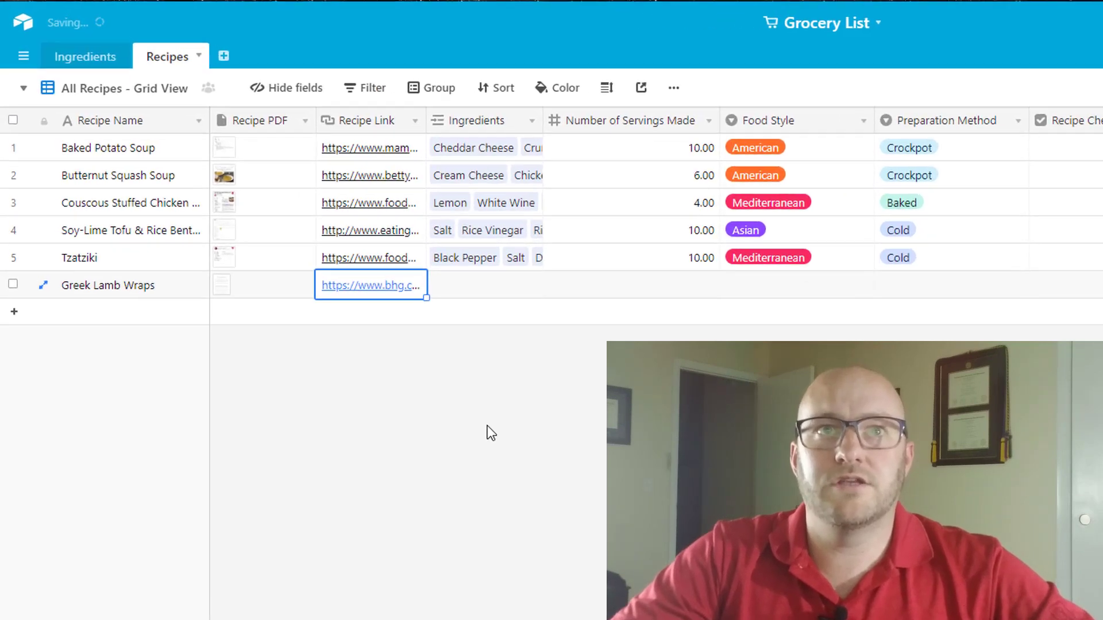
key("Tab")
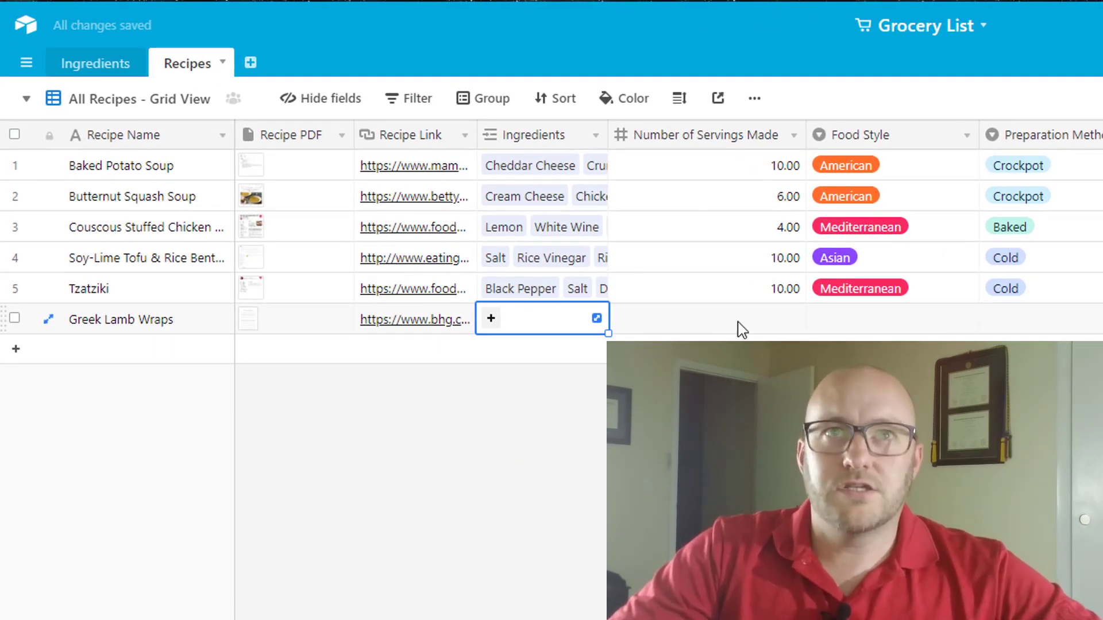
left_click(702, 320)
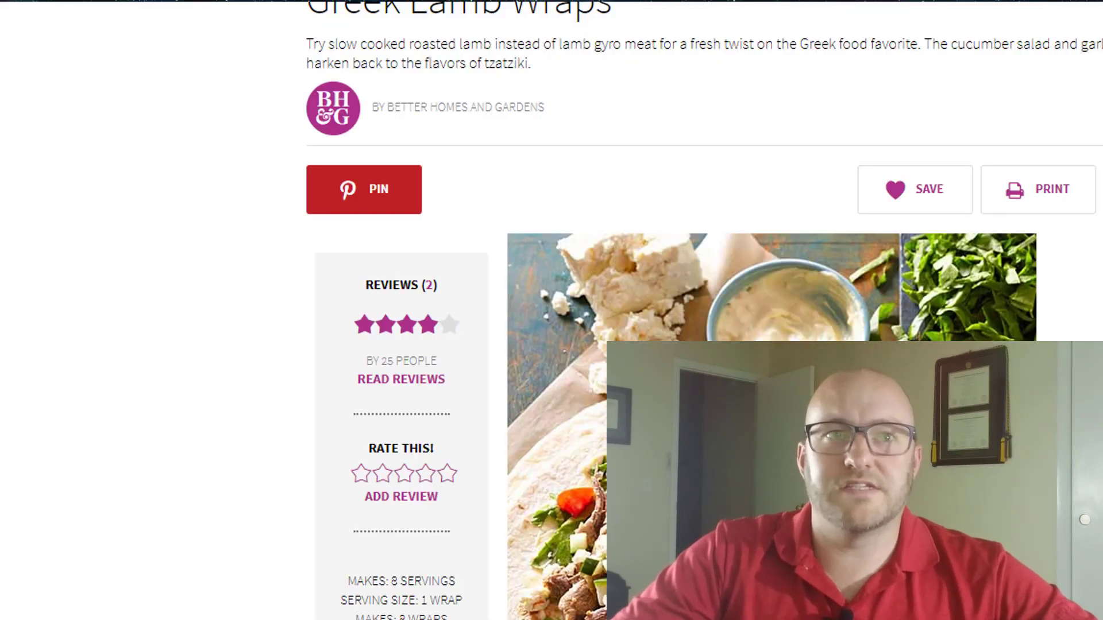
Scroll through the recipe page to read its 8 servings and ingredient list.
scroll(690, 310, "down", 4)
scroll(689, 310, "down", 8)
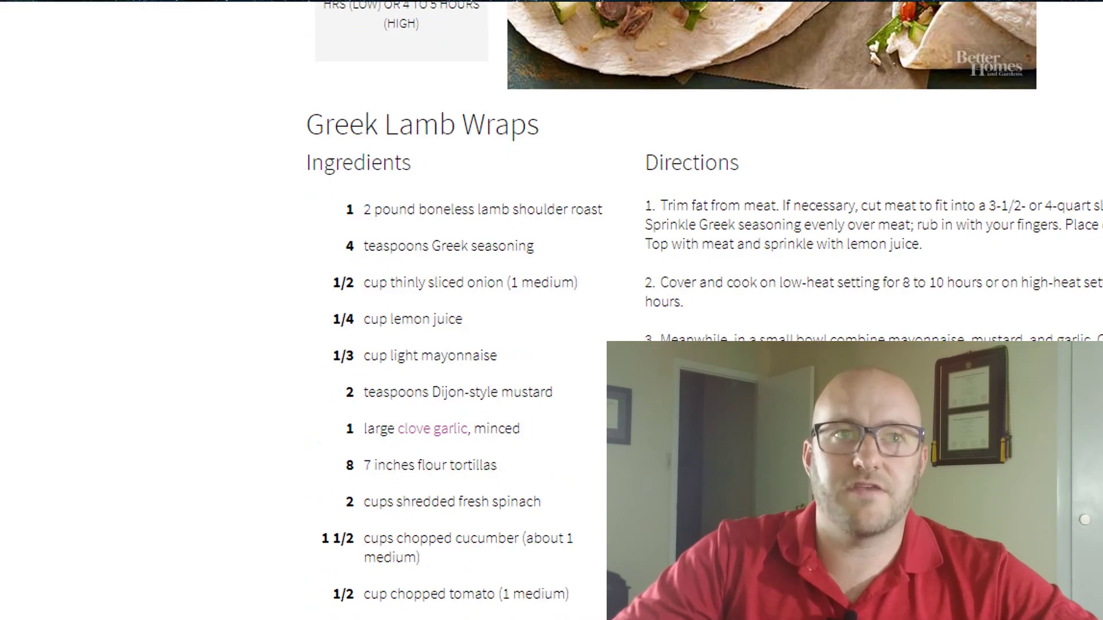
scroll(318, 448, "down", 7)
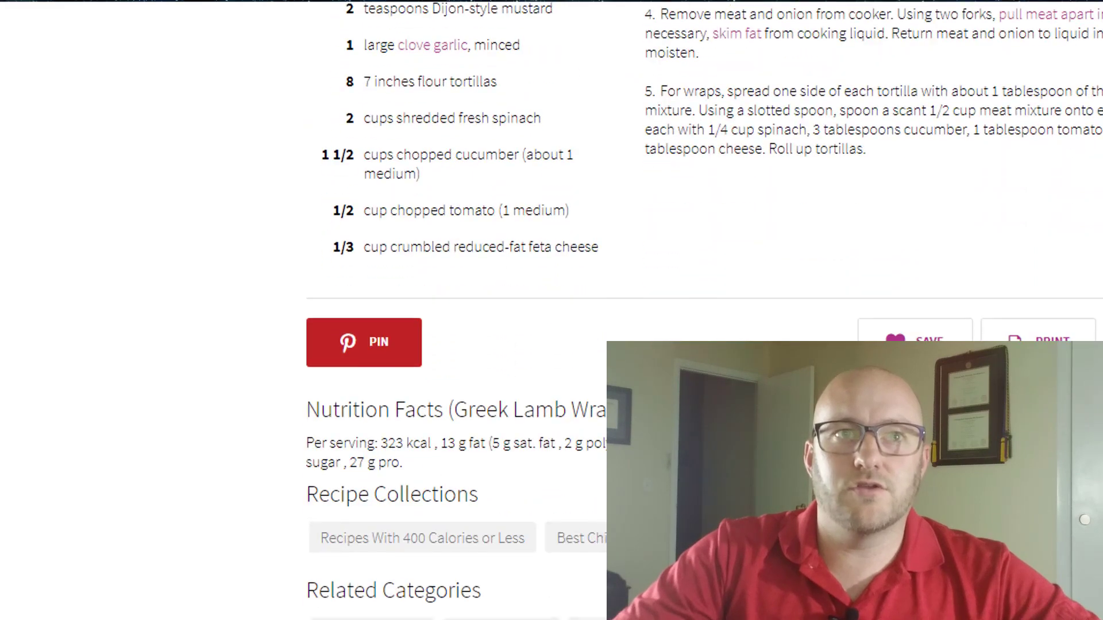
scroll(281, 436, "down", 5)
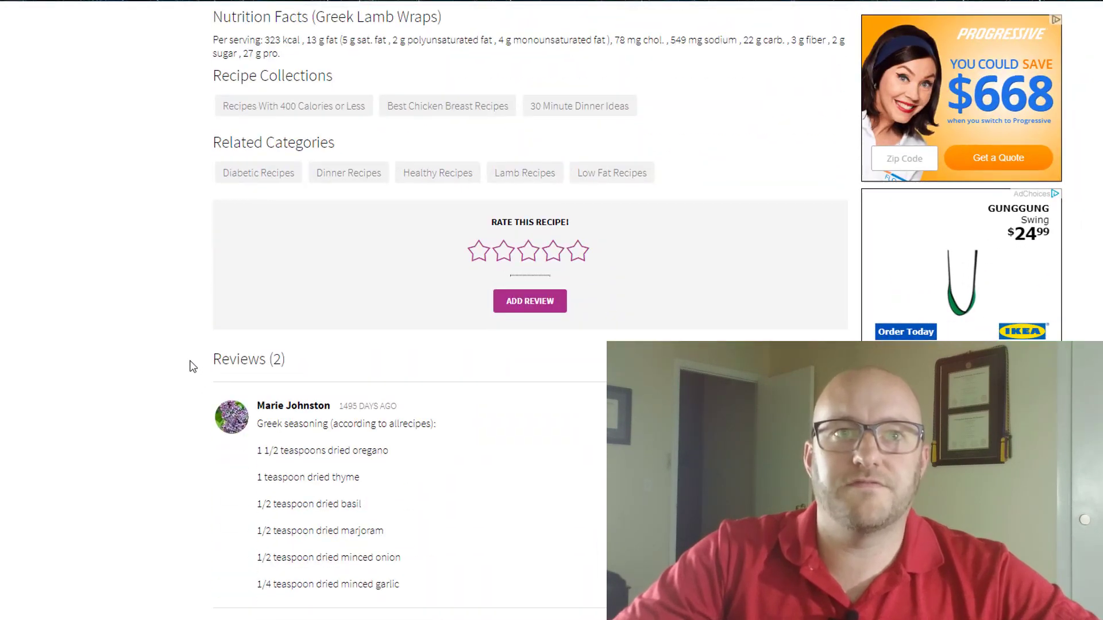
scroll(245, 402, "up", 3)
scroll(193, 366, "up", 8)
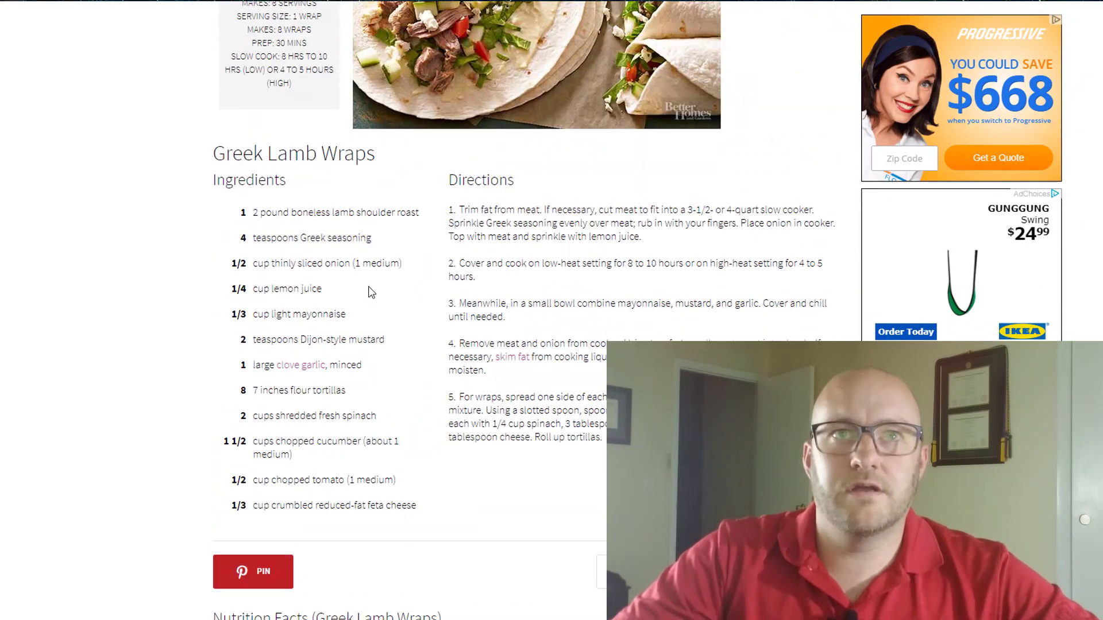
scroll(402, 345, "up", 8)
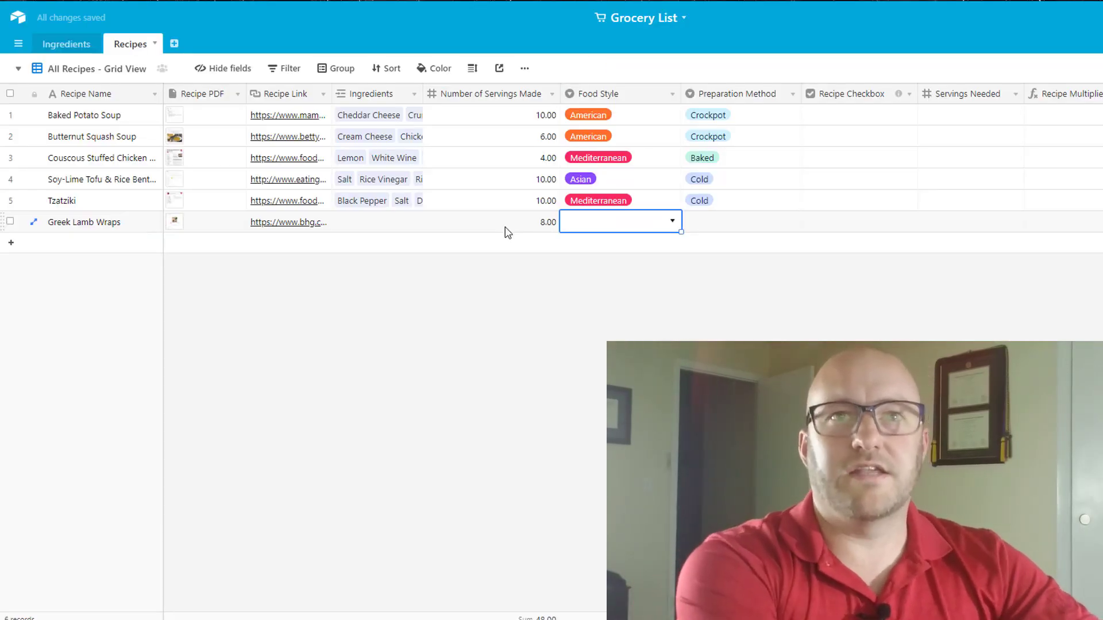
Set Greek Lamb Wraps' Food Style to Mediterranean and Preparation Method to Crockpot.
type("me")
key("Tab")
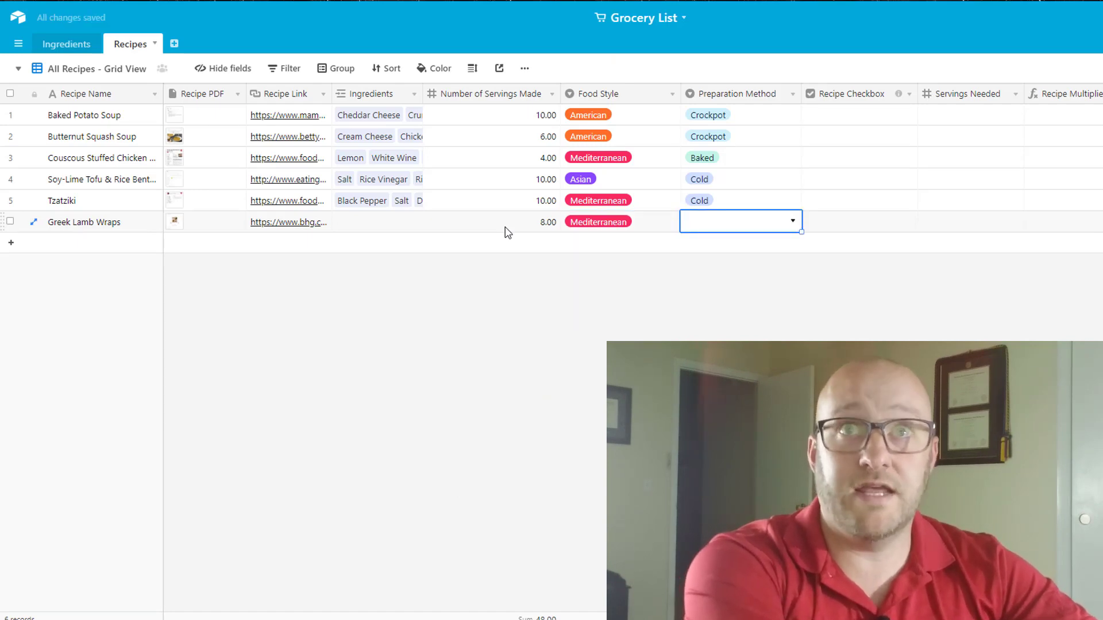
type("cro")
key("Tab")
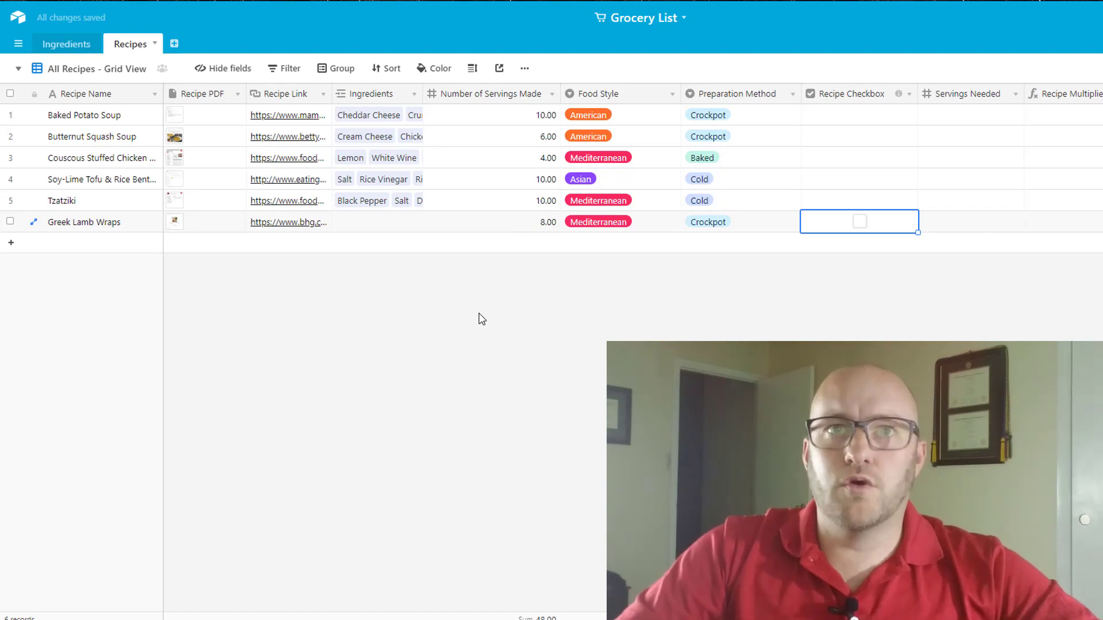
left_click(612, 326)
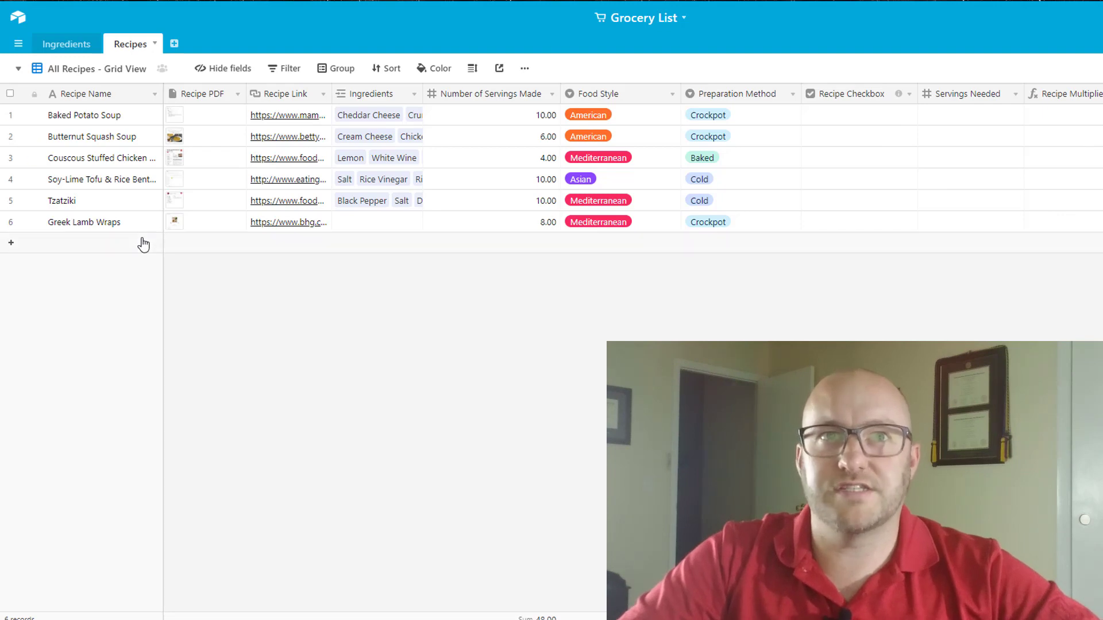
In the Ingredients table, add a Lamb Shoulder row with quantity 2 Pounds.
left_click(66, 44)
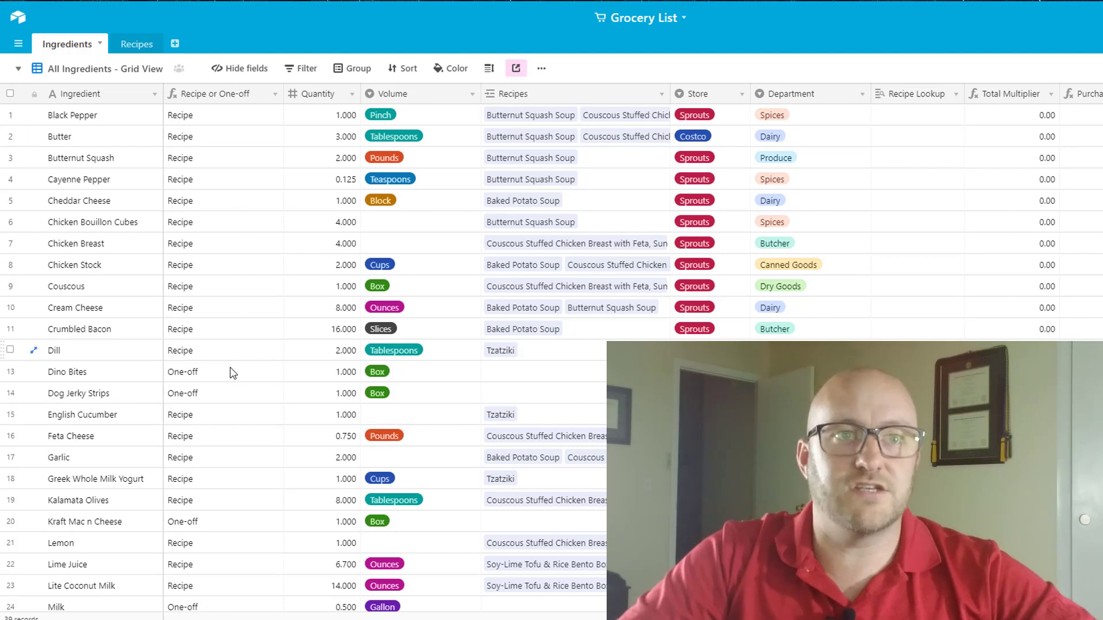
scroll(225, 397, "down", 3)
scroll(218, 430, "down", 7)
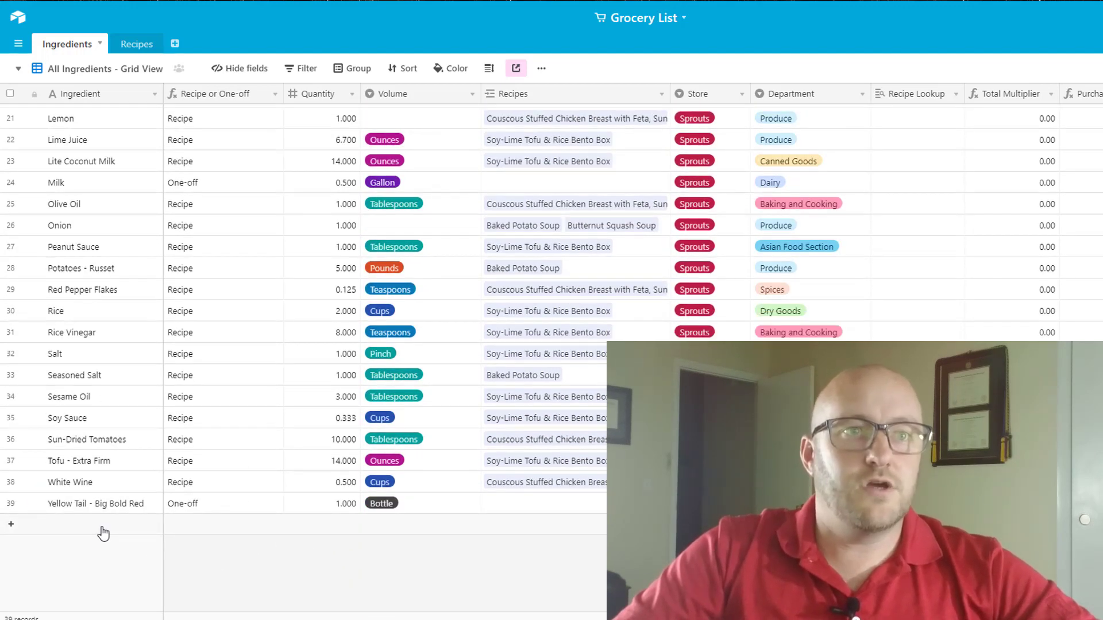
left_click(104, 528)
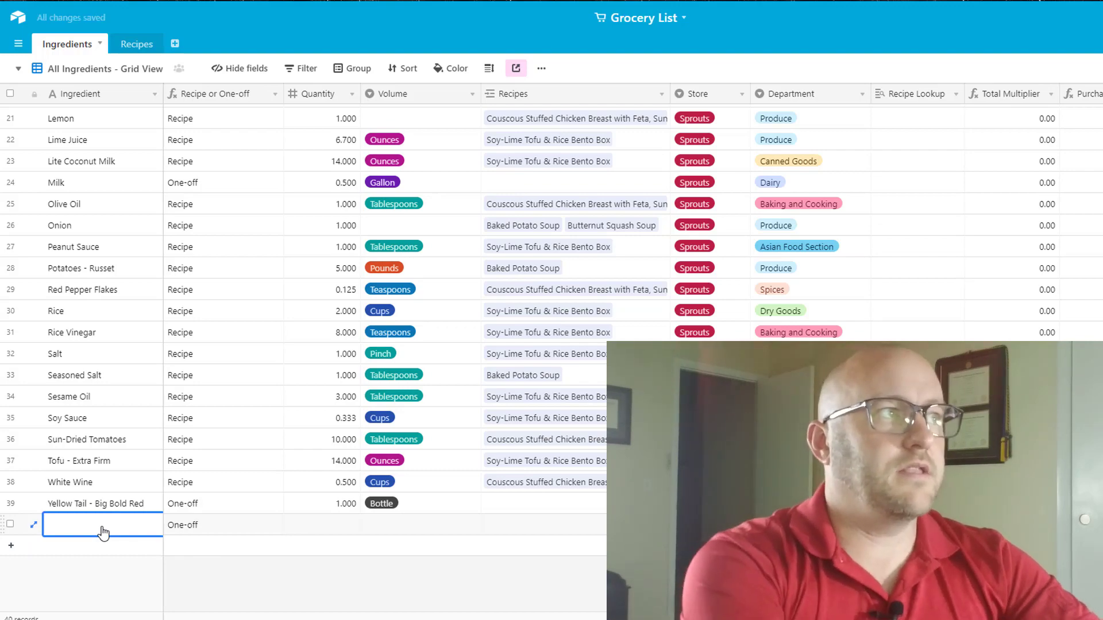
type("Lamb")
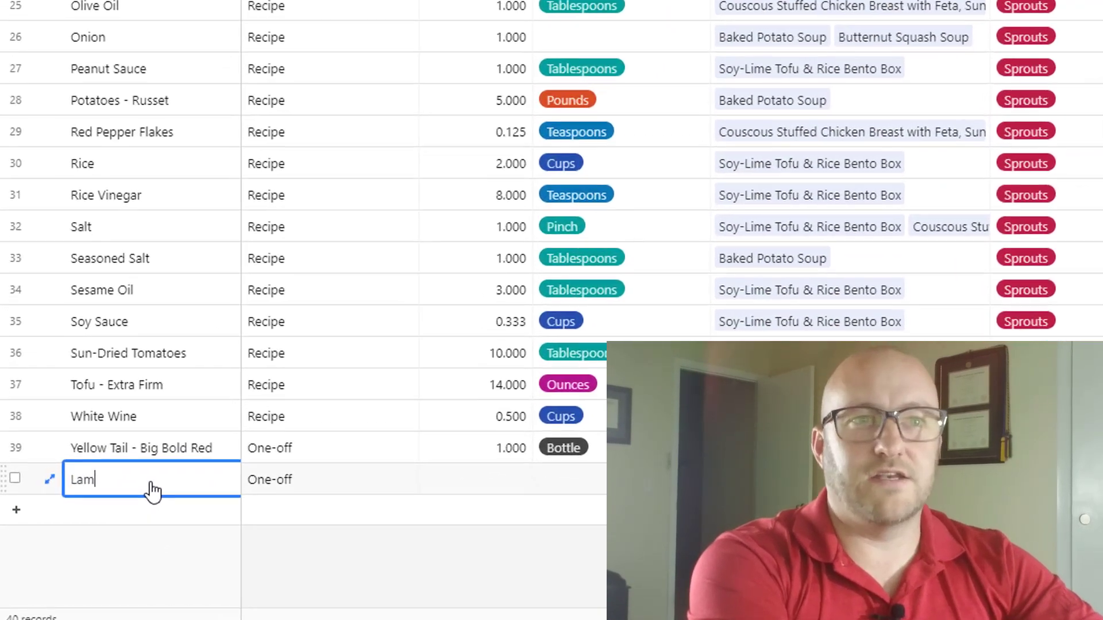
type(" Shoulder")
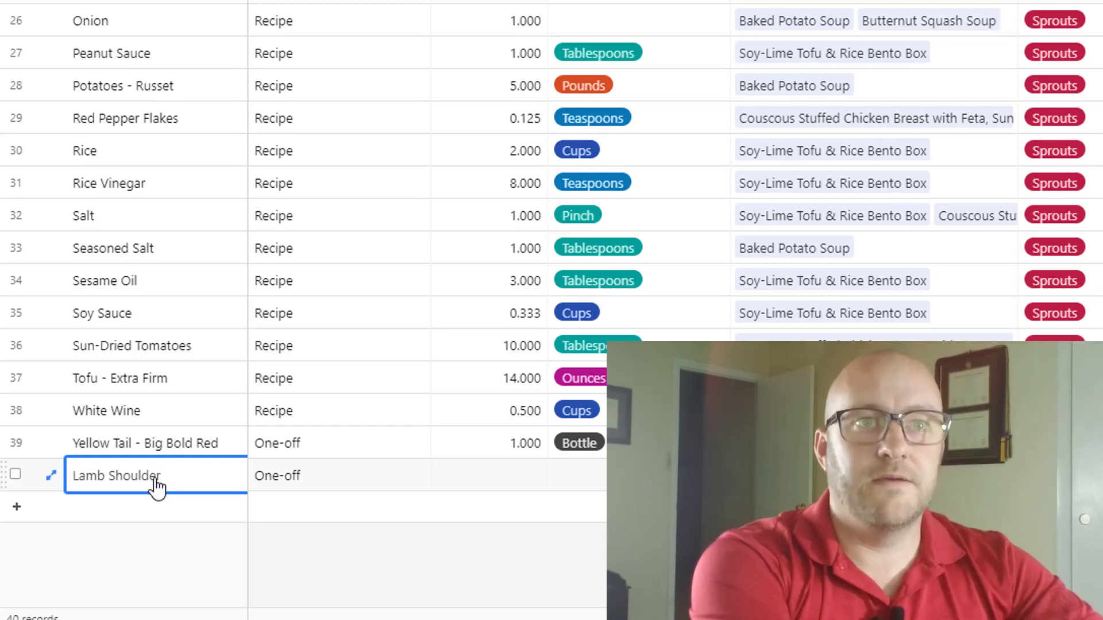
key("Tab")
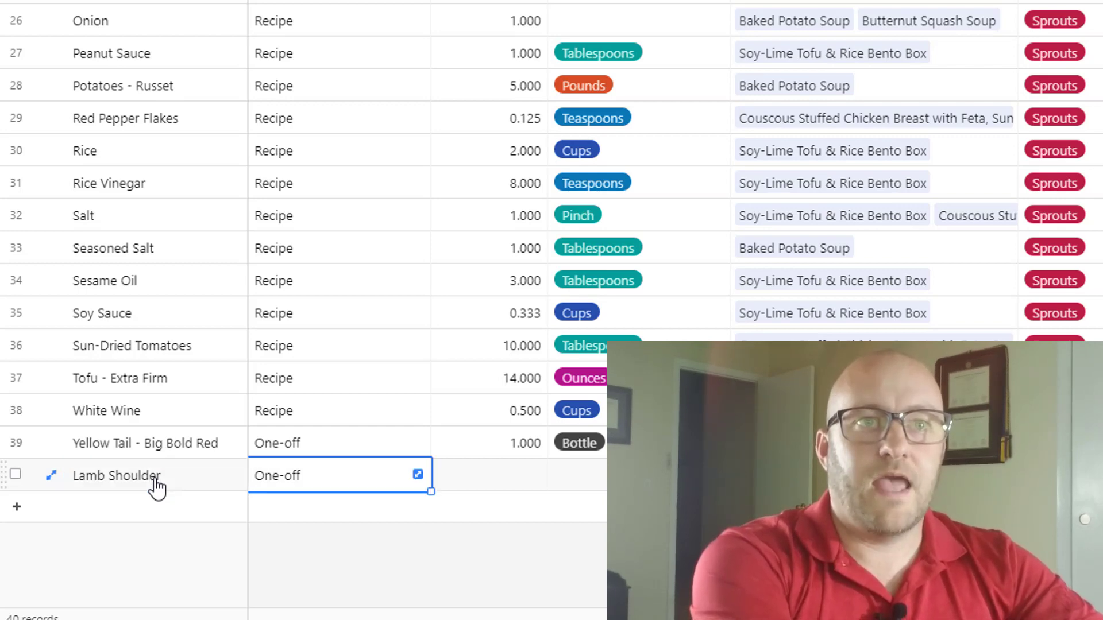
key("Tab")
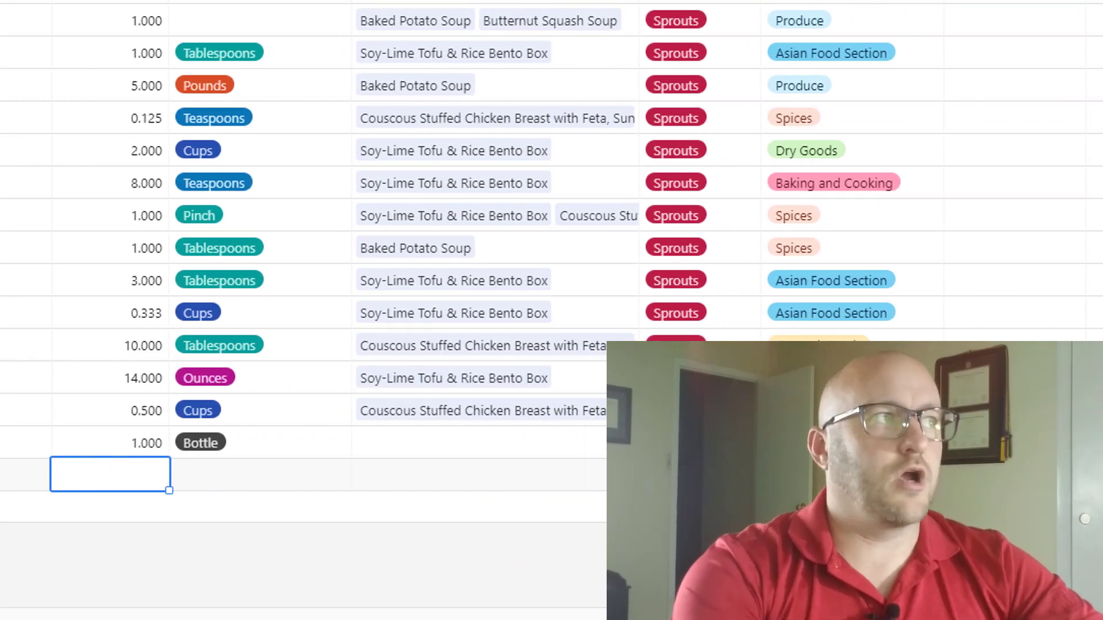
type("2")
key("Tab")
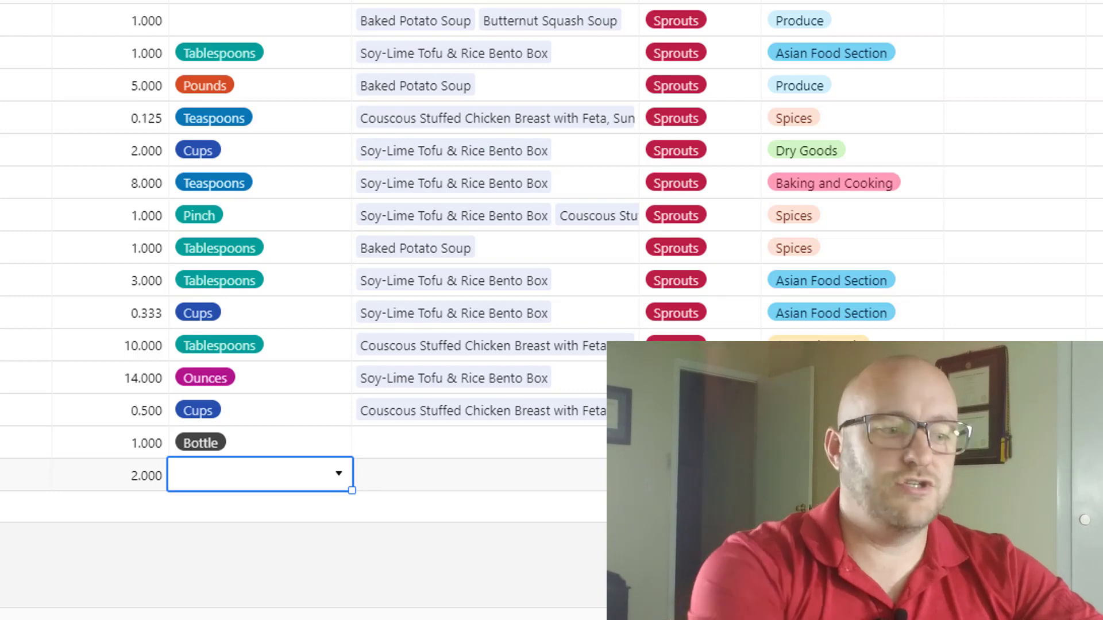
type("Pou")
key("Return")
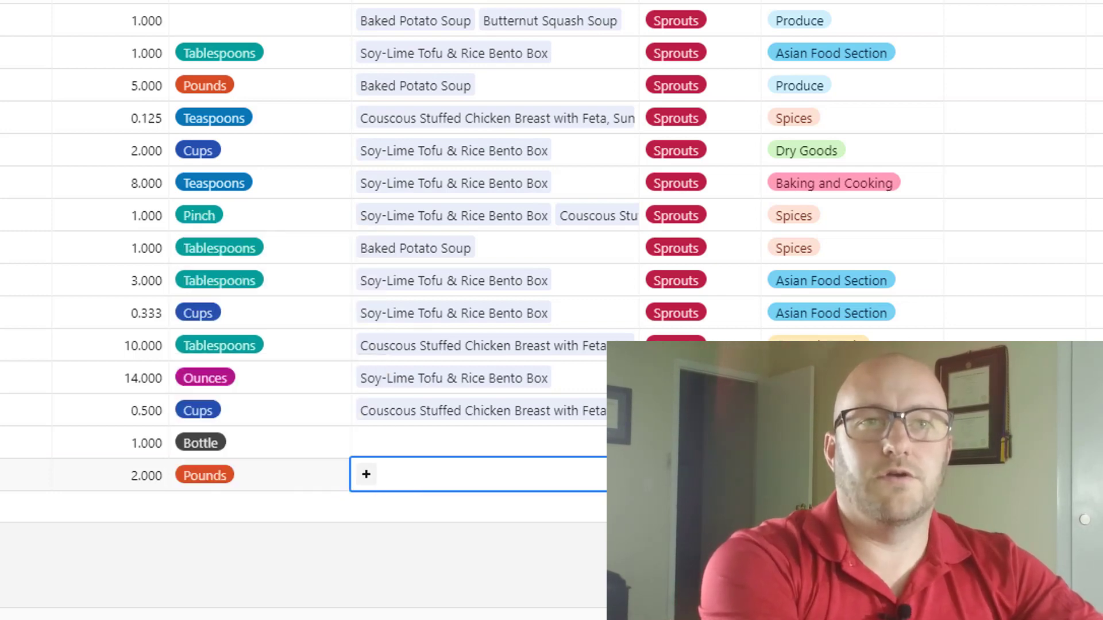
Link Lamb Shoulder to Greek Lamb Wraps, with store Sprouts and department Butcher.
key("Left")
left_click(260, 475)
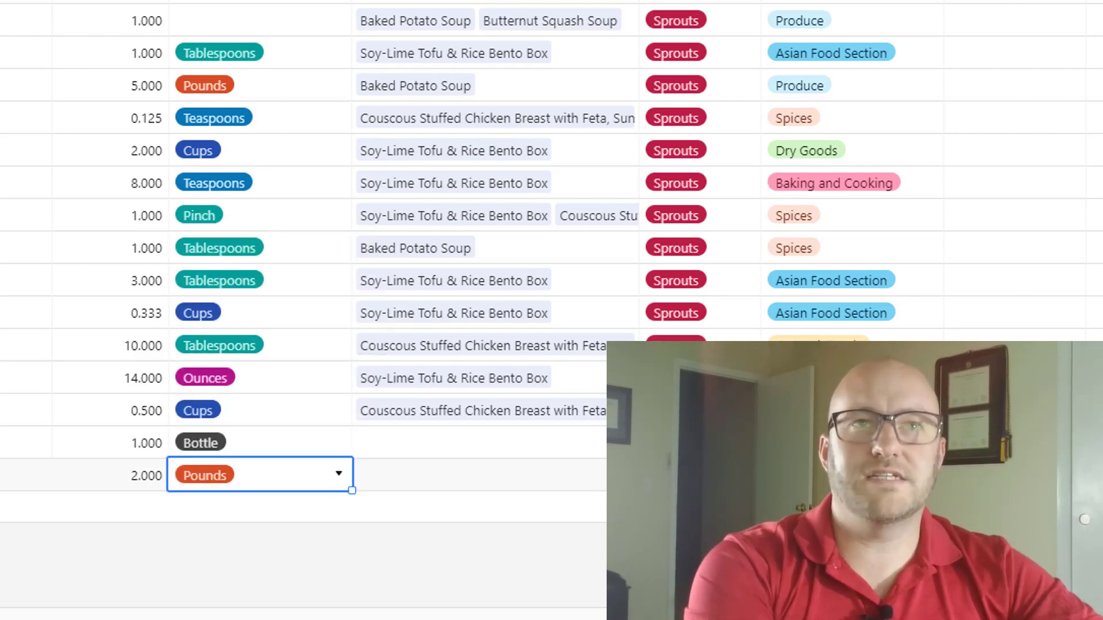
left_click(476, 474)
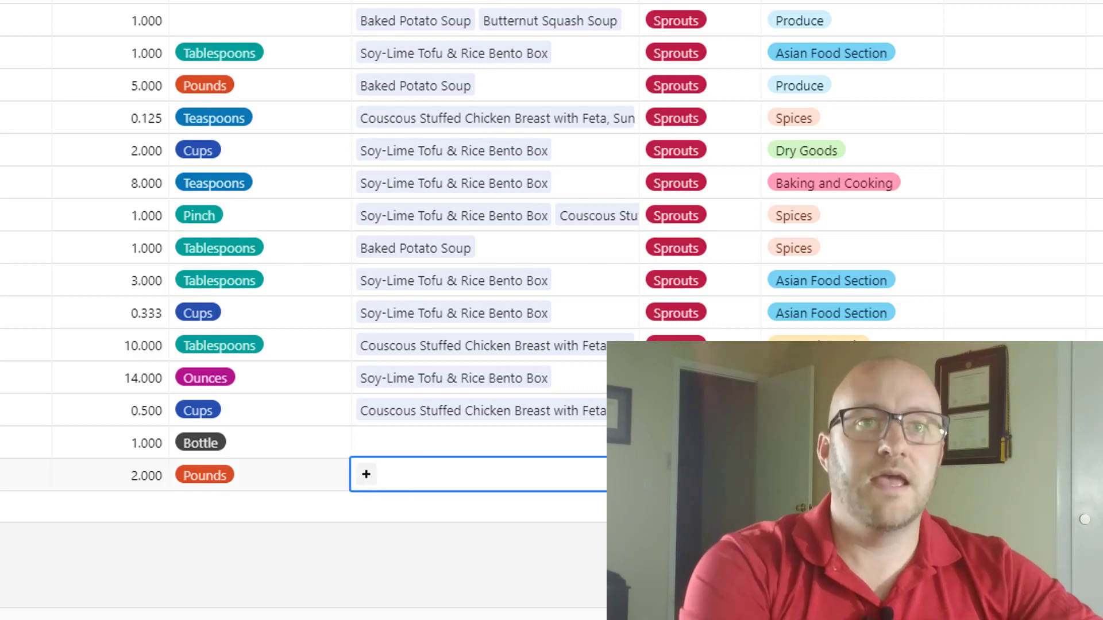
type("gre")
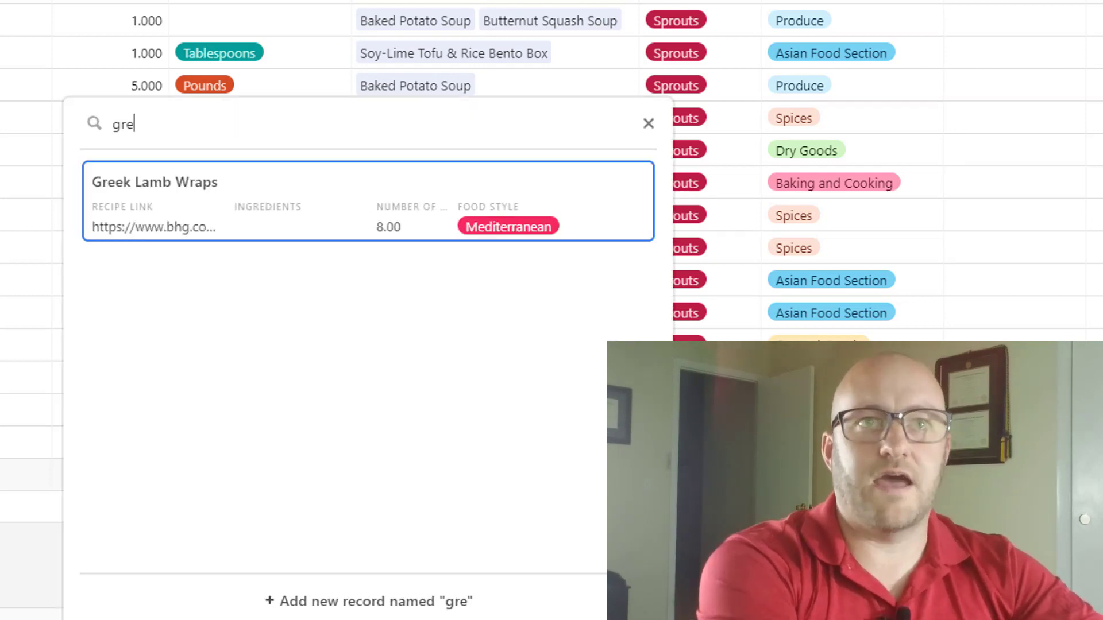
key("Return")
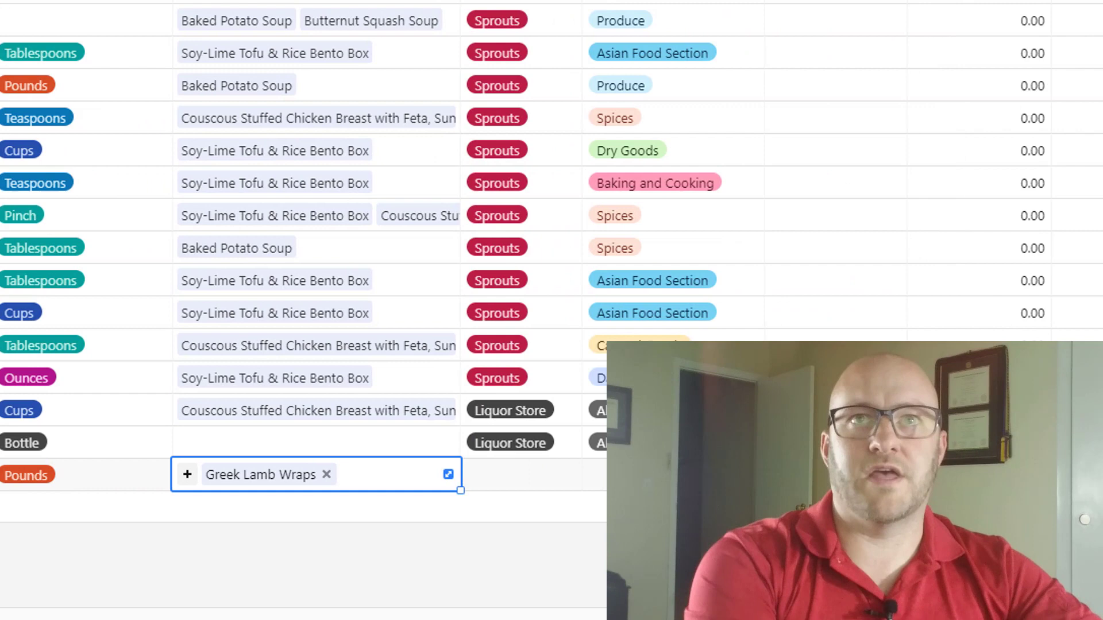
left_click(520, 474)
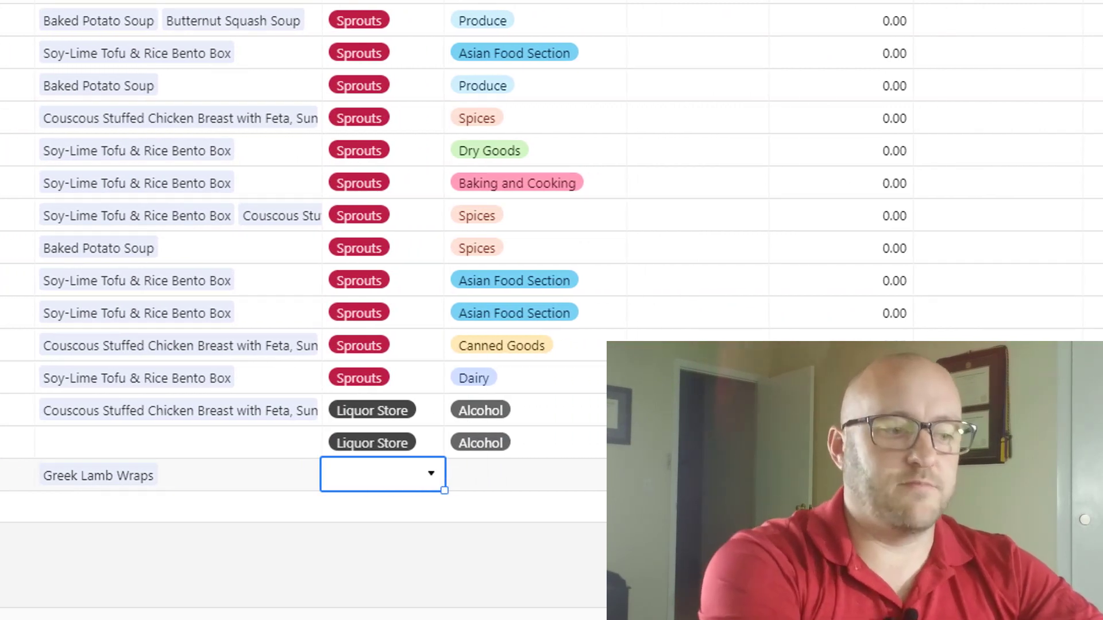
type("Sp")
key("Tab")
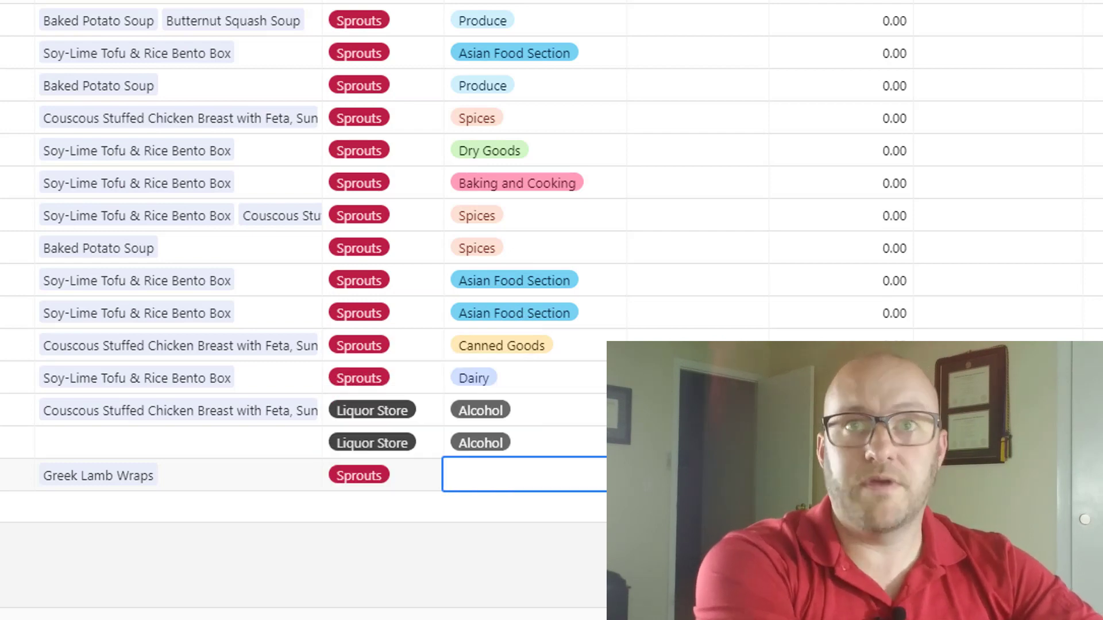
type("Bu")
key("Return")
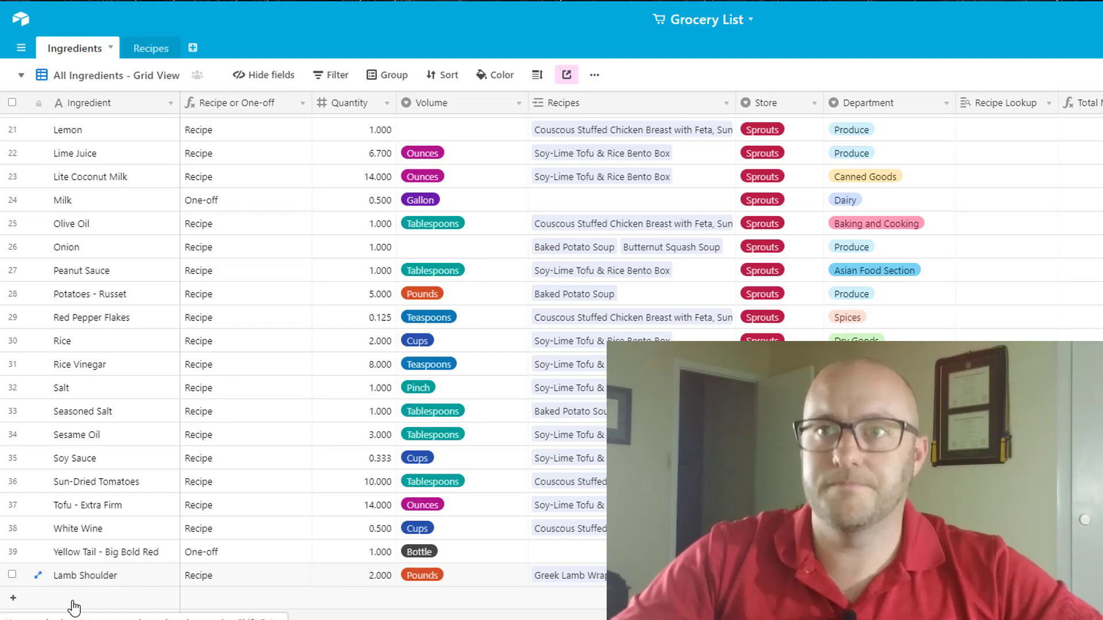
Add another ingredient row, entering 'Tor' and then 'Feta'.
left_click(74, 607)
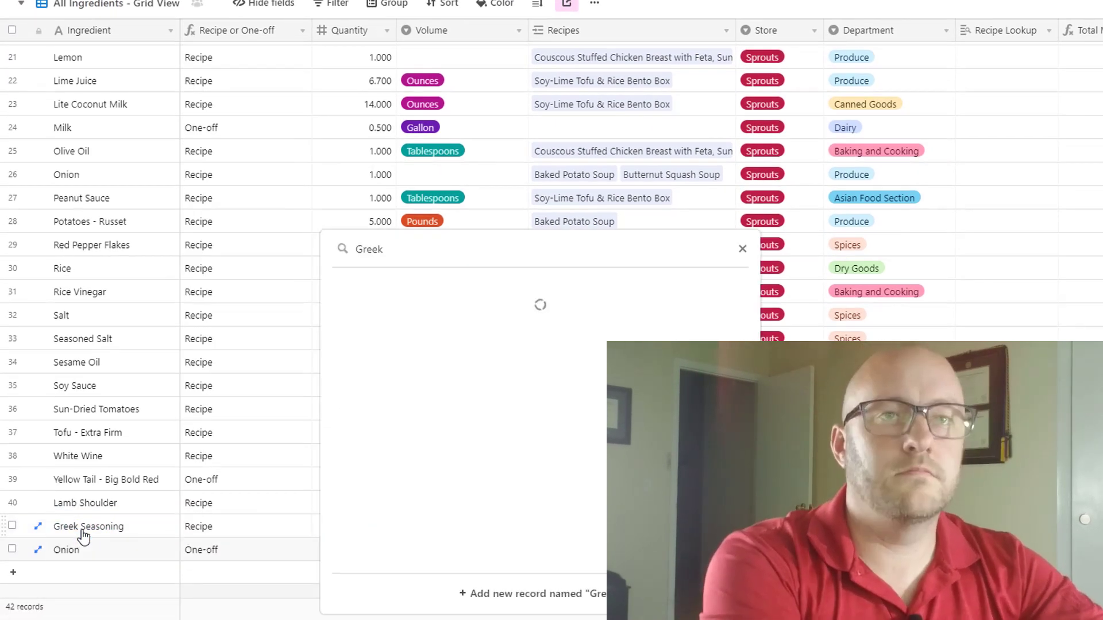
type("Tor")
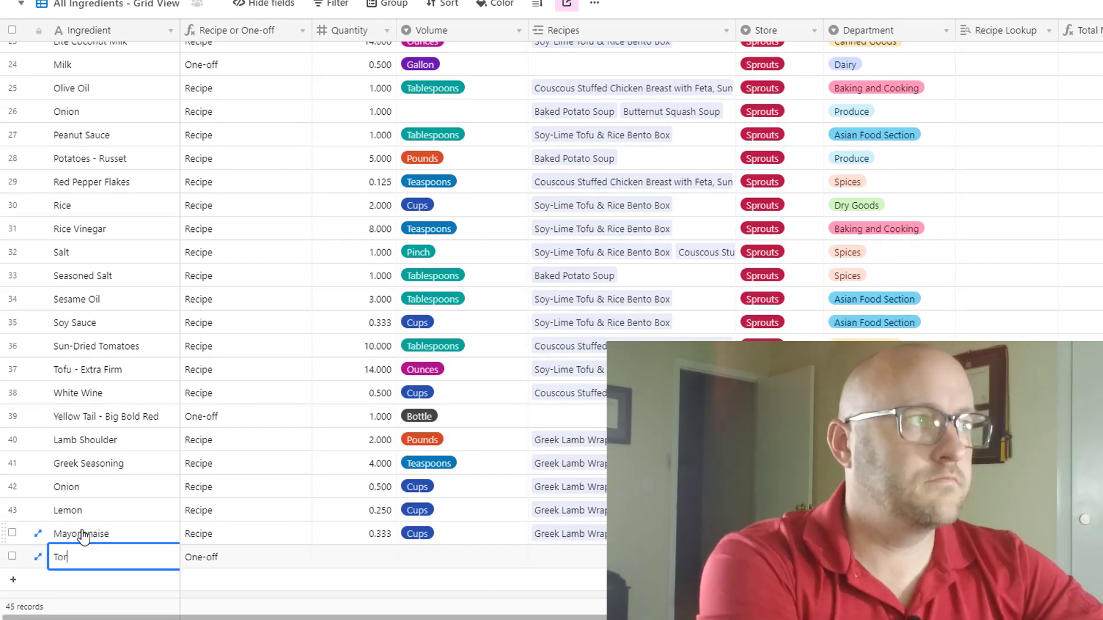
type("Feta")
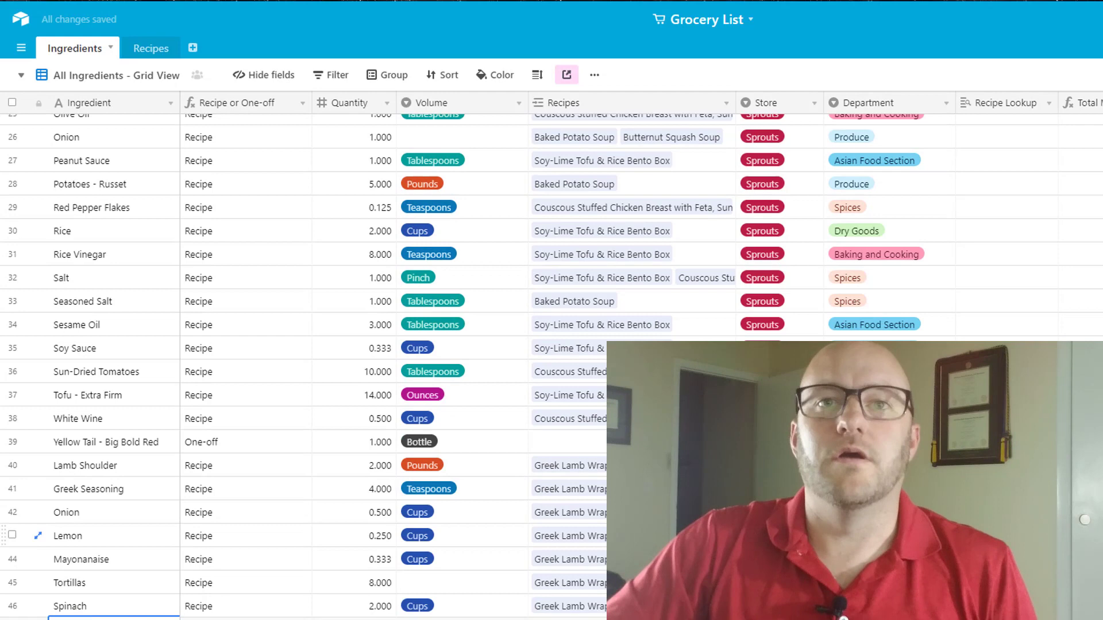
In the Recipes table, widen the Ingredients column and open the saved views list.
left_click(149, 50)
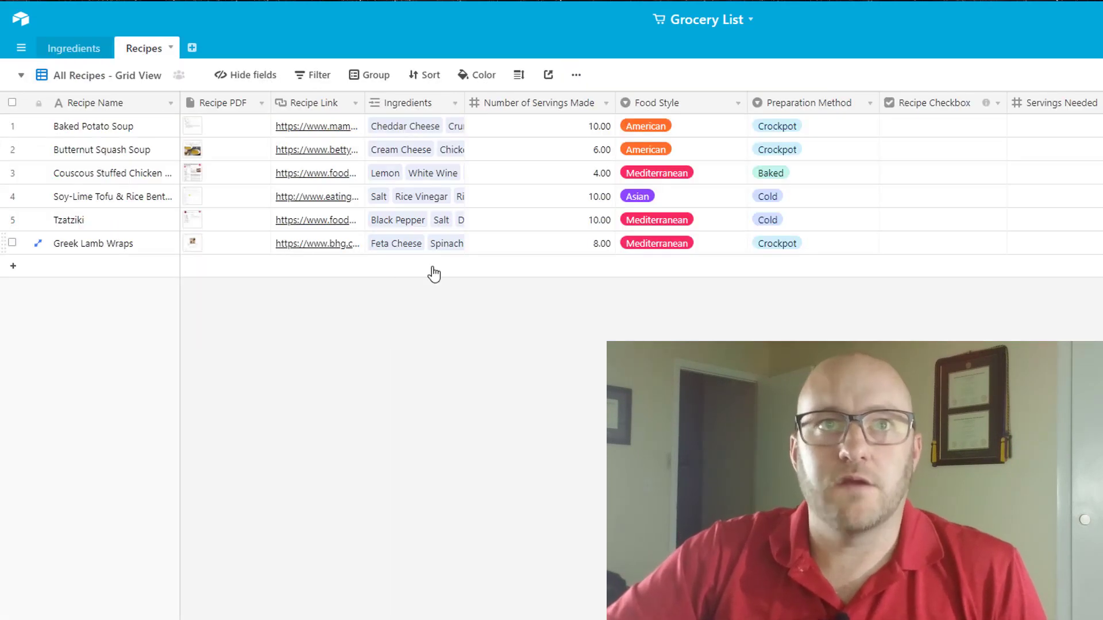
left_click_drag(464, 103, 548, 98)
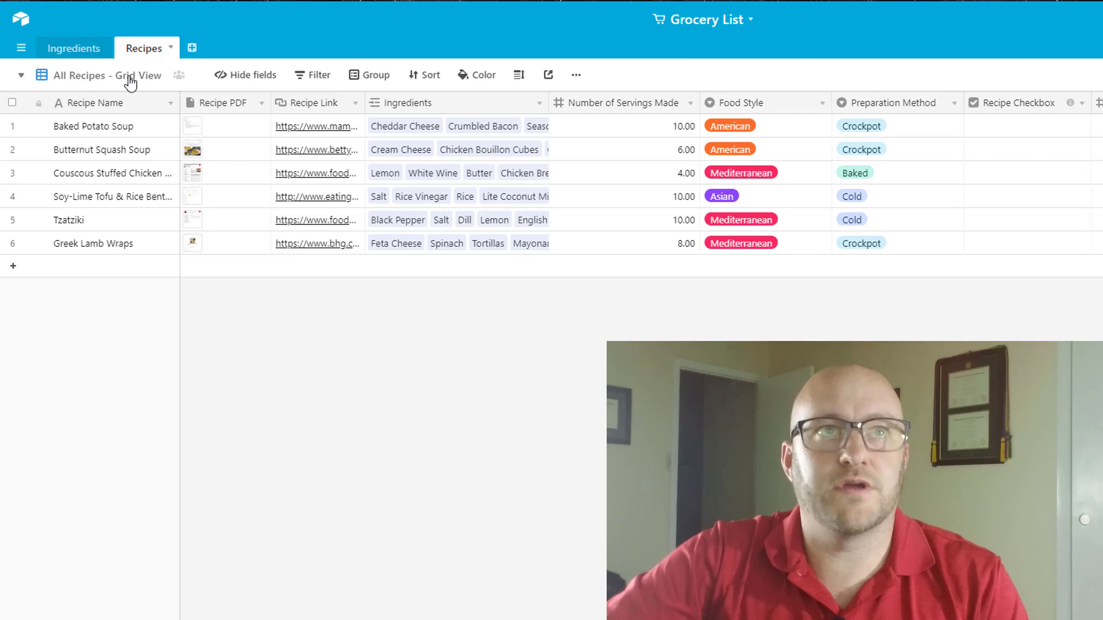
left_click(130, 80)
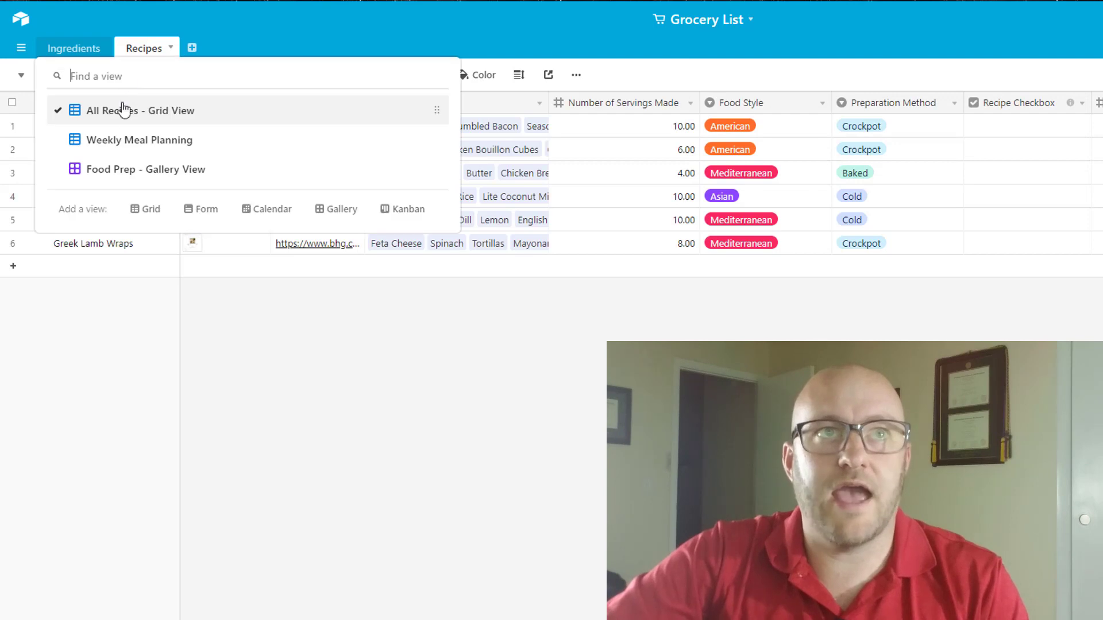
In Weekly Meal Planning, mark Soy-Lime Tofu as planned with 10 servings needed.
left_click(104, 145)
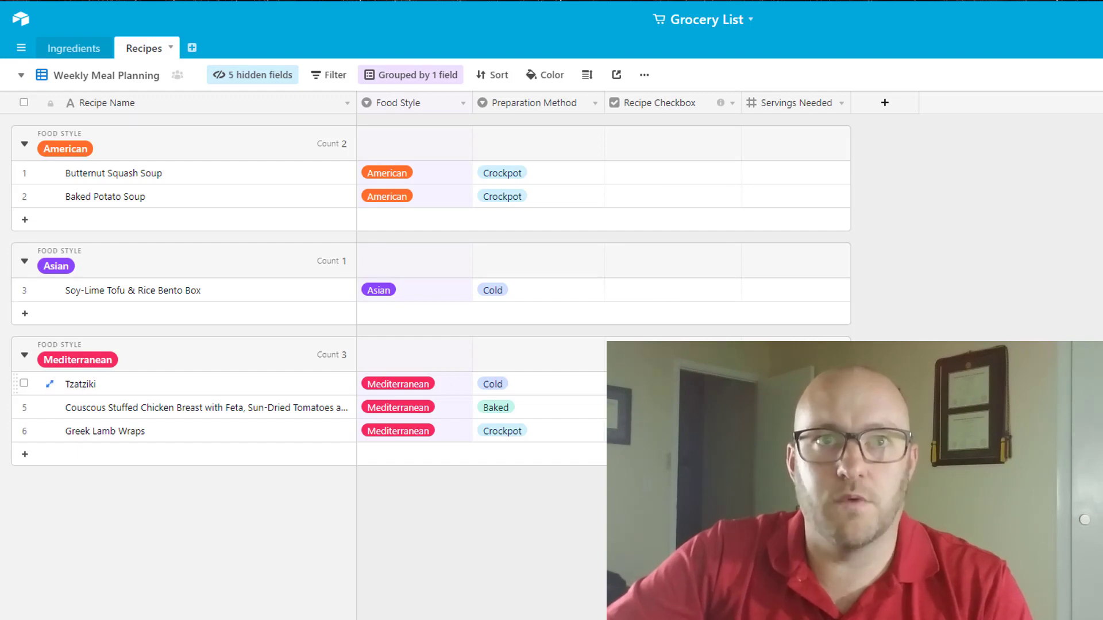
left_click(668, 293)
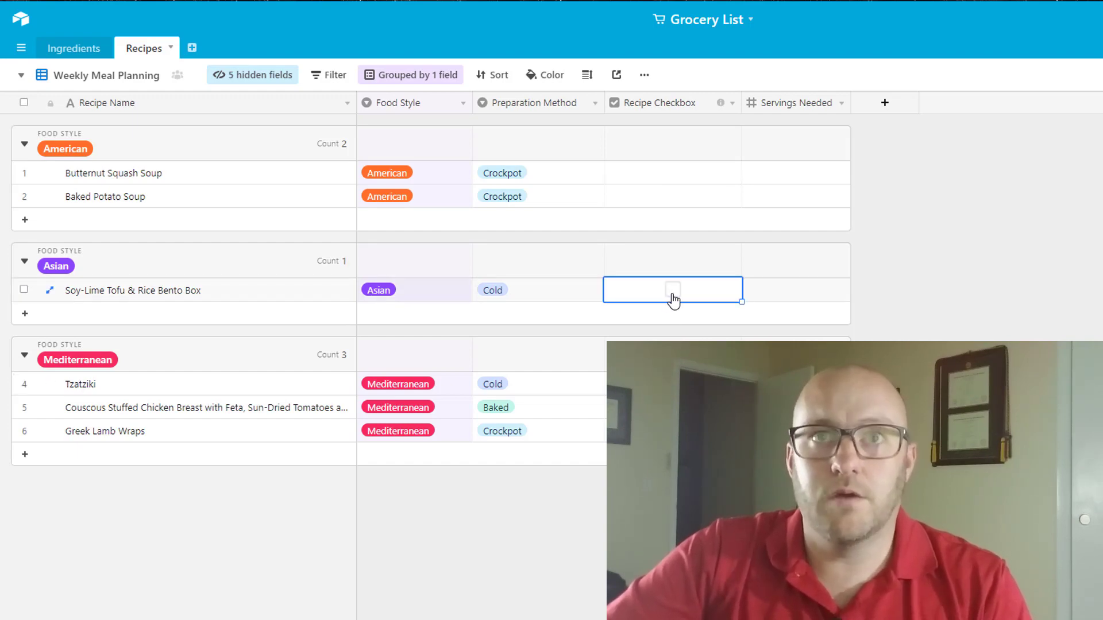
left_click(770, 294)
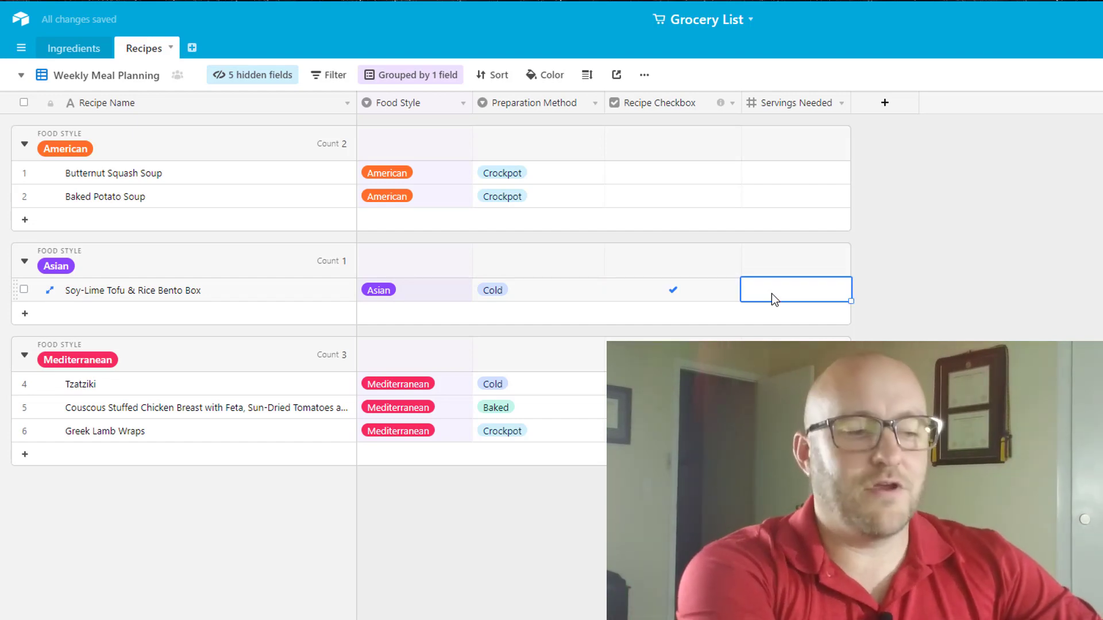
type("10")
key("shift+Tab")
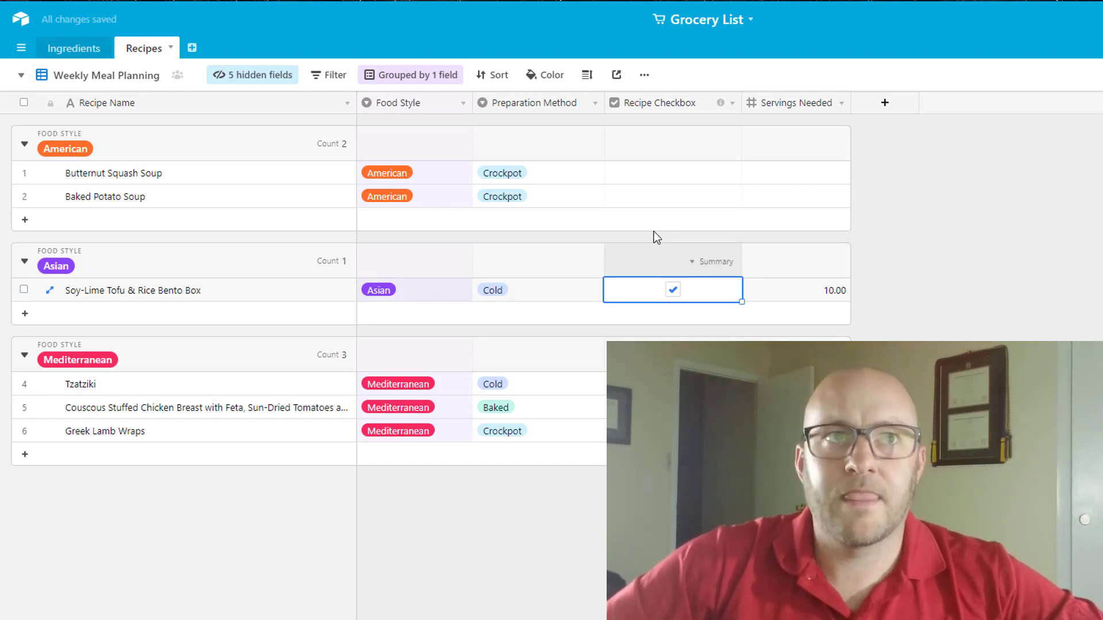
Check Baked Potato Soup's Recipe Checkbox and set its Servings Needed to 10.
left_click(674, 202)
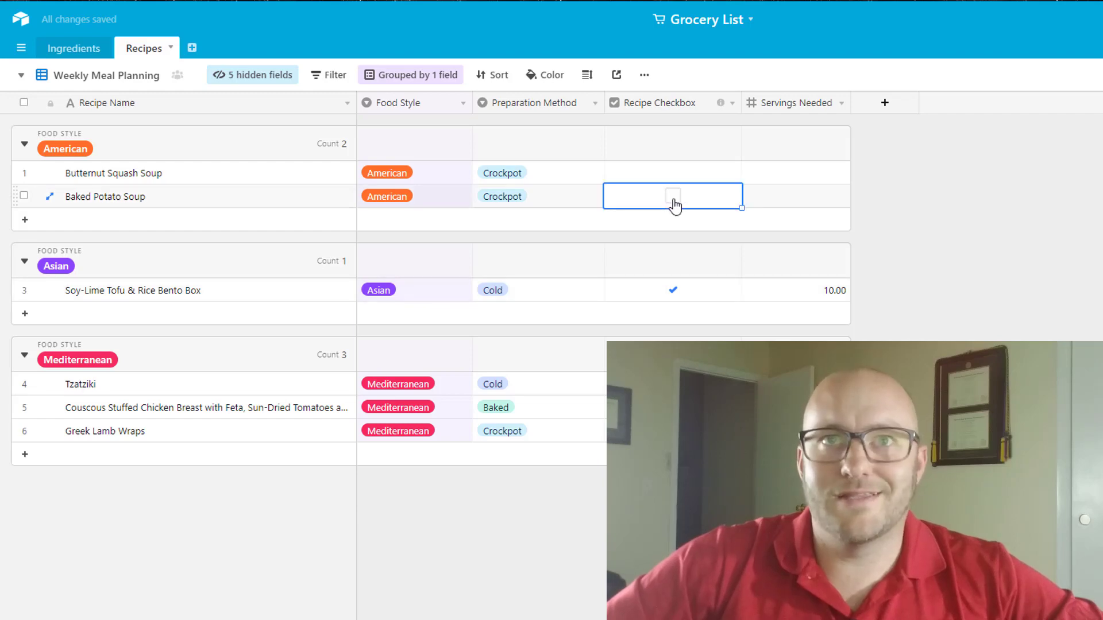
left_click(674, 201)
left_click(773, 202)
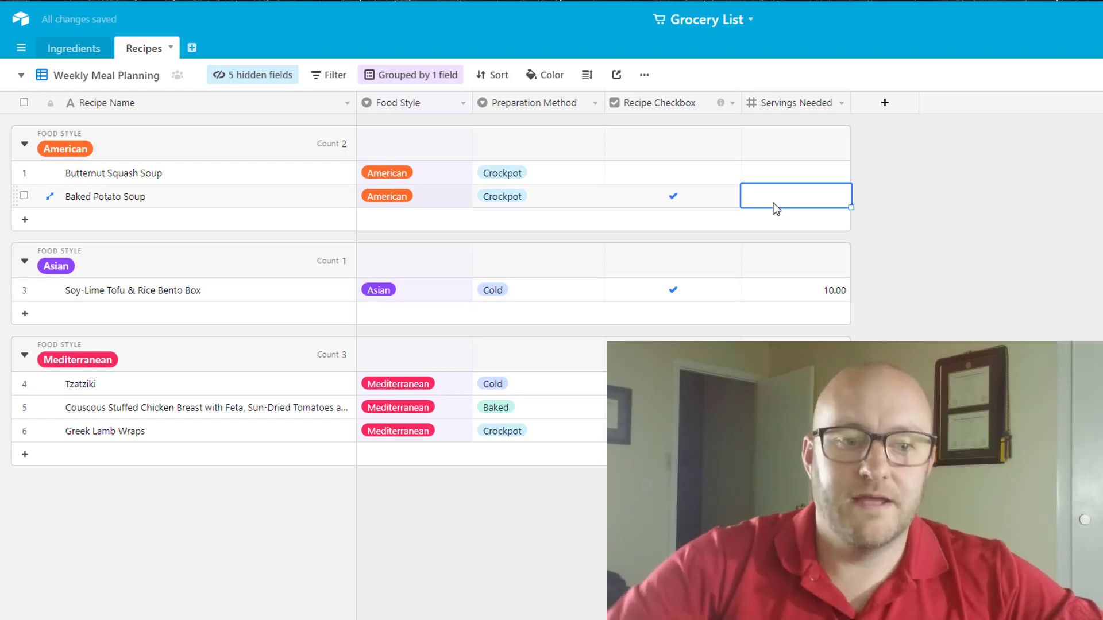
type("10")
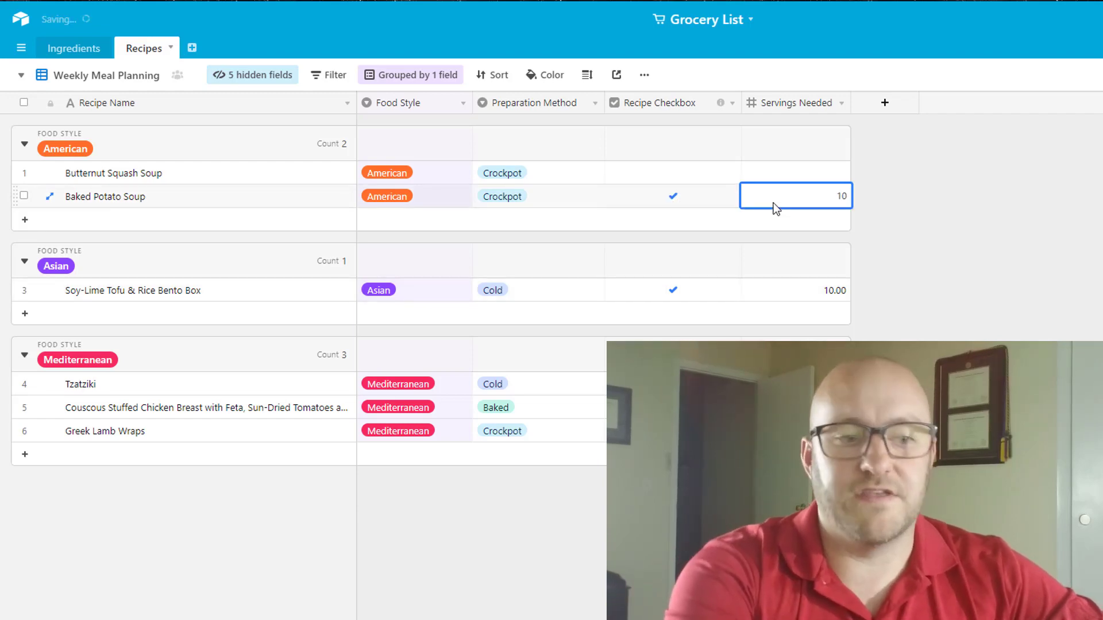
key("shift+Tab")
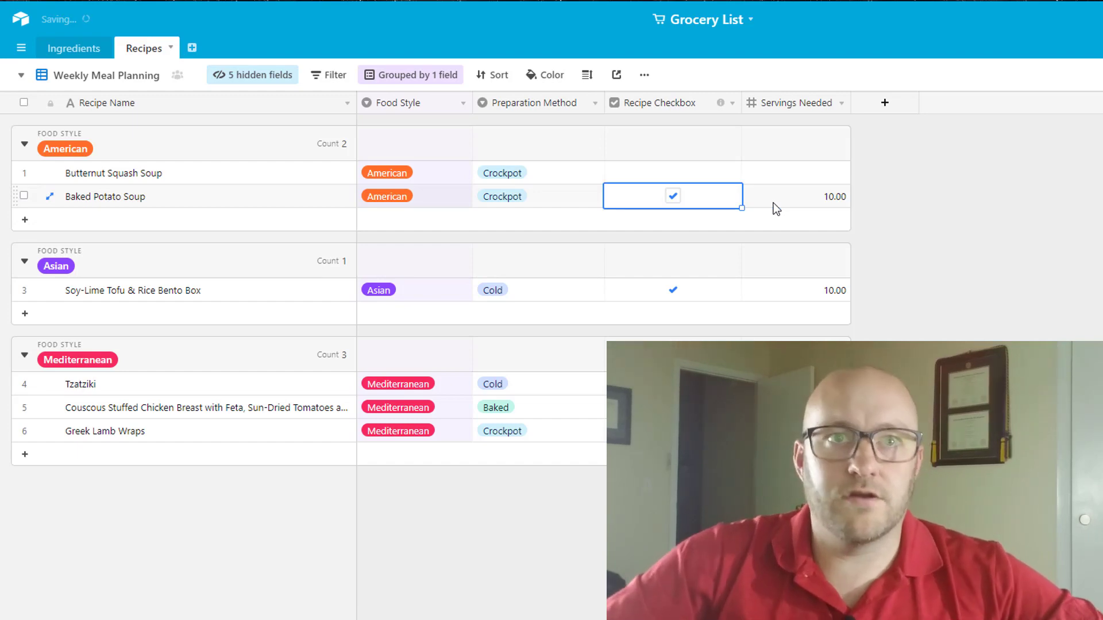
left_click(891, 232)
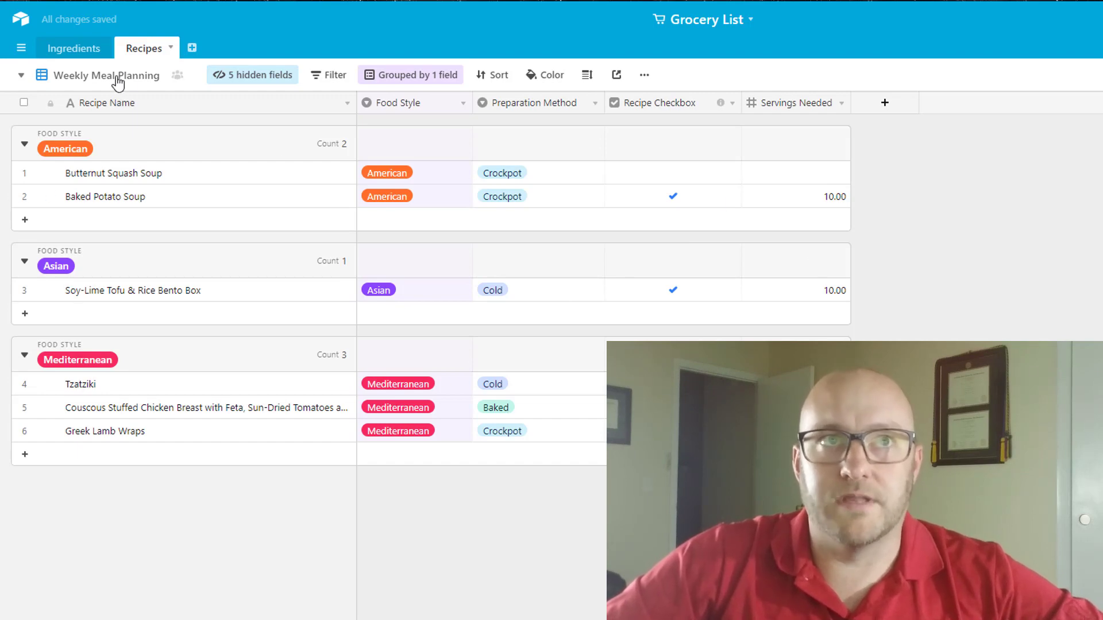
Switch the Ingredients table to the Shopping Prep - Grid View.
left_click(78, 53)
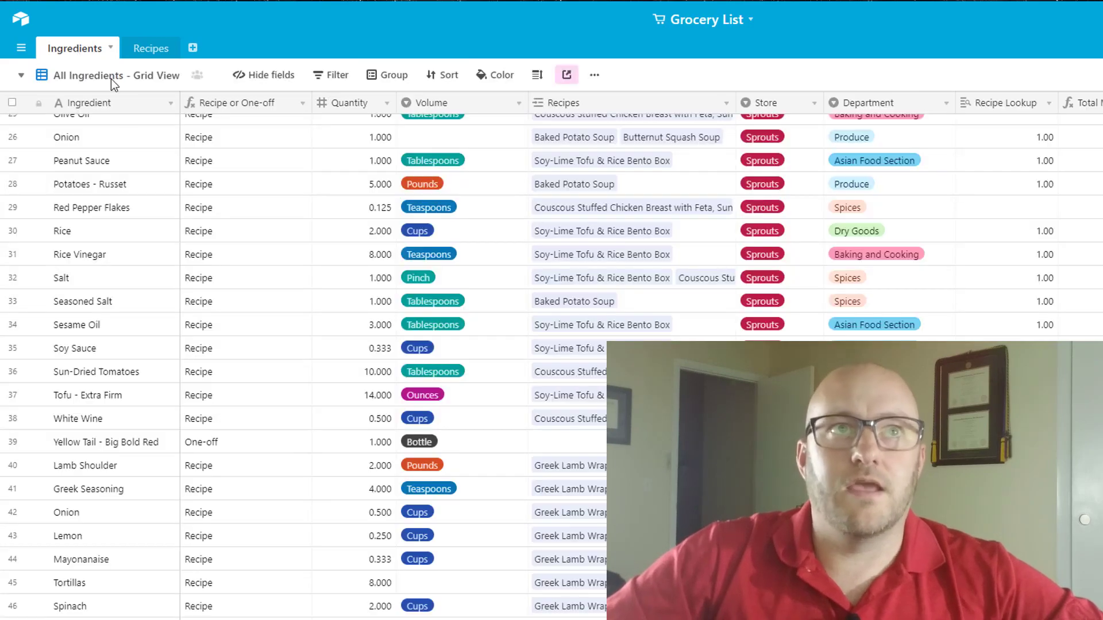
left_click(115, 77)
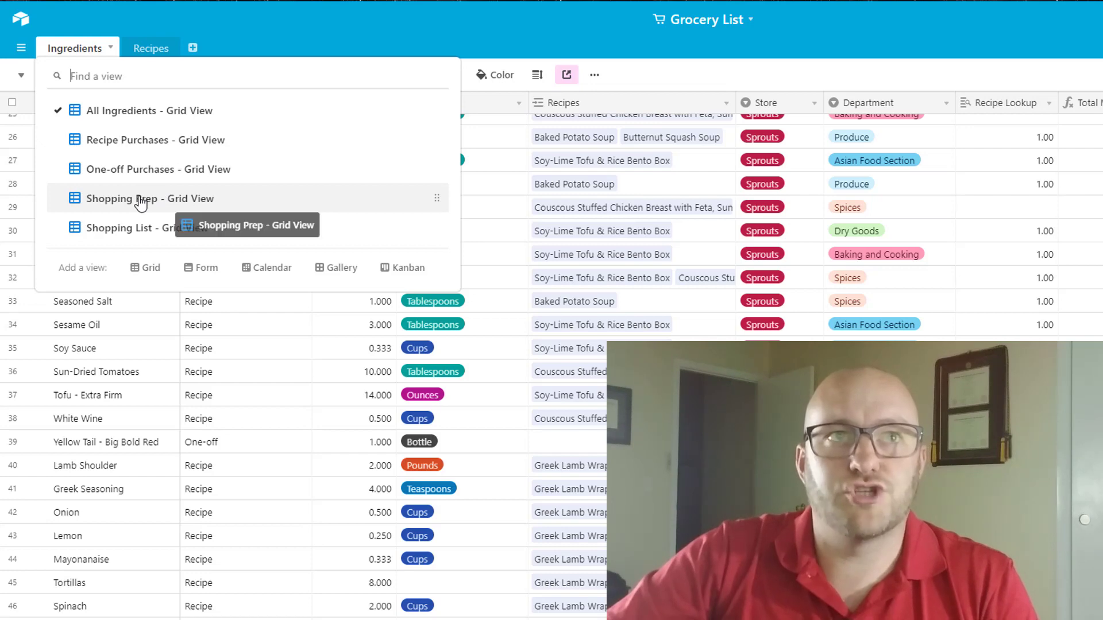
left_click(140, 199)
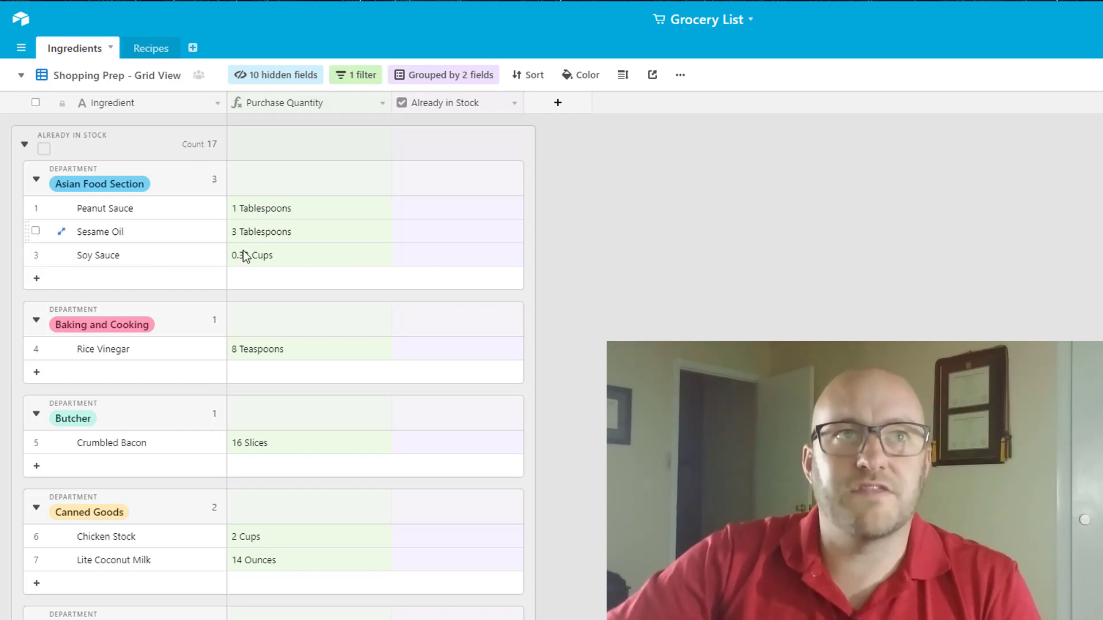
Tick Already in Stock for Soy Sauce and Chicken Stock.
scroll(270, 517, "down", 1)
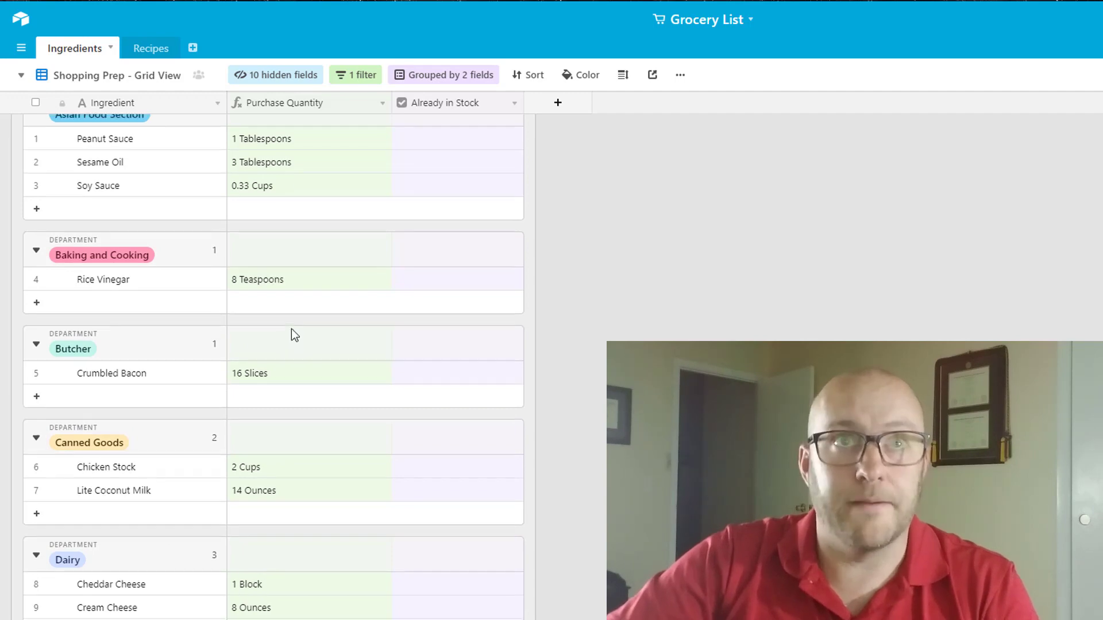
scroll(291, 330, "up", 1)
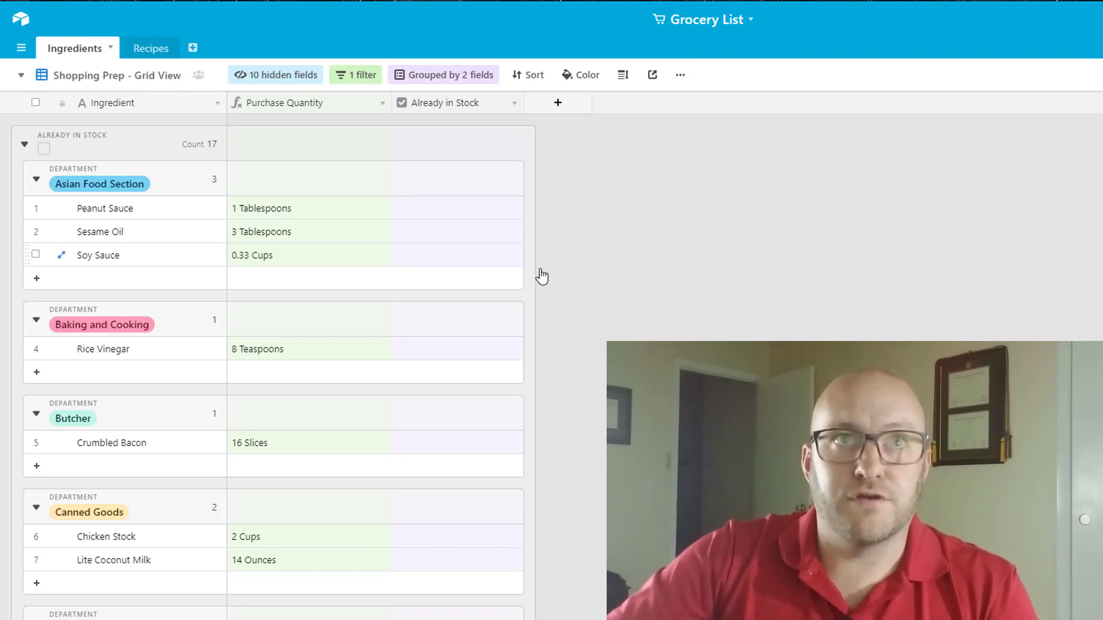
left_click(461, 260)
left_click(458, 256)
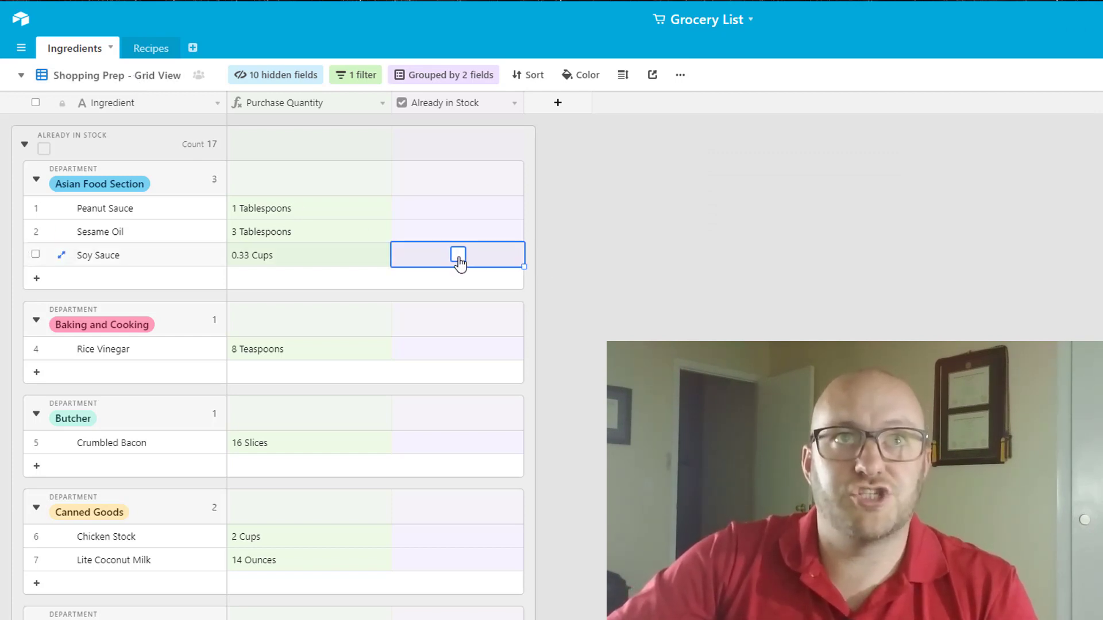
left_click(577, 266)
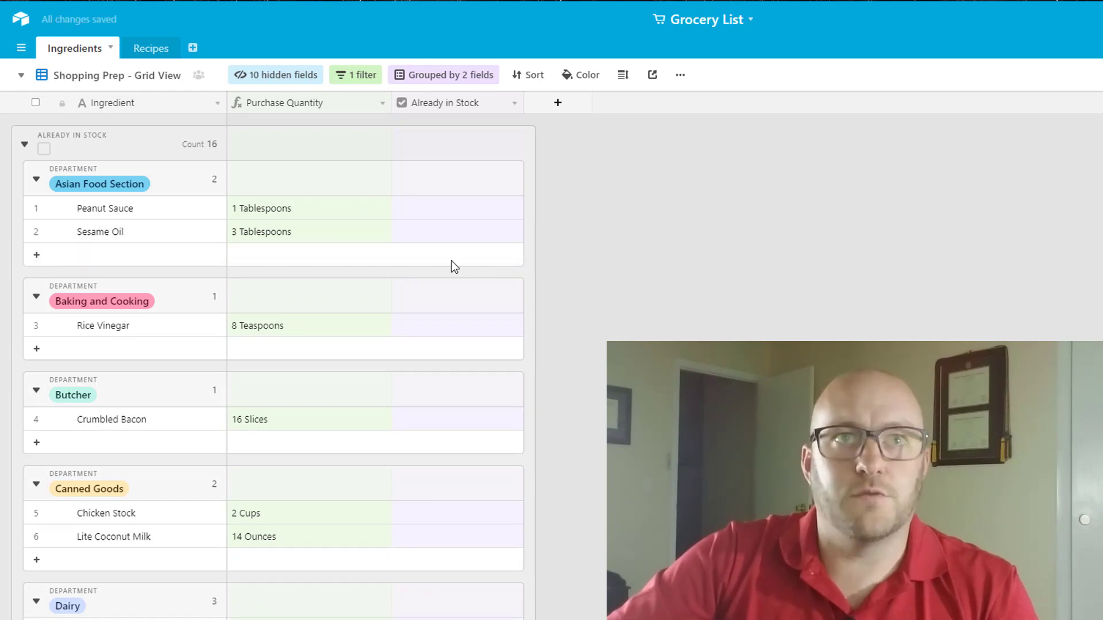
scroll(294, 253, "down", 13)
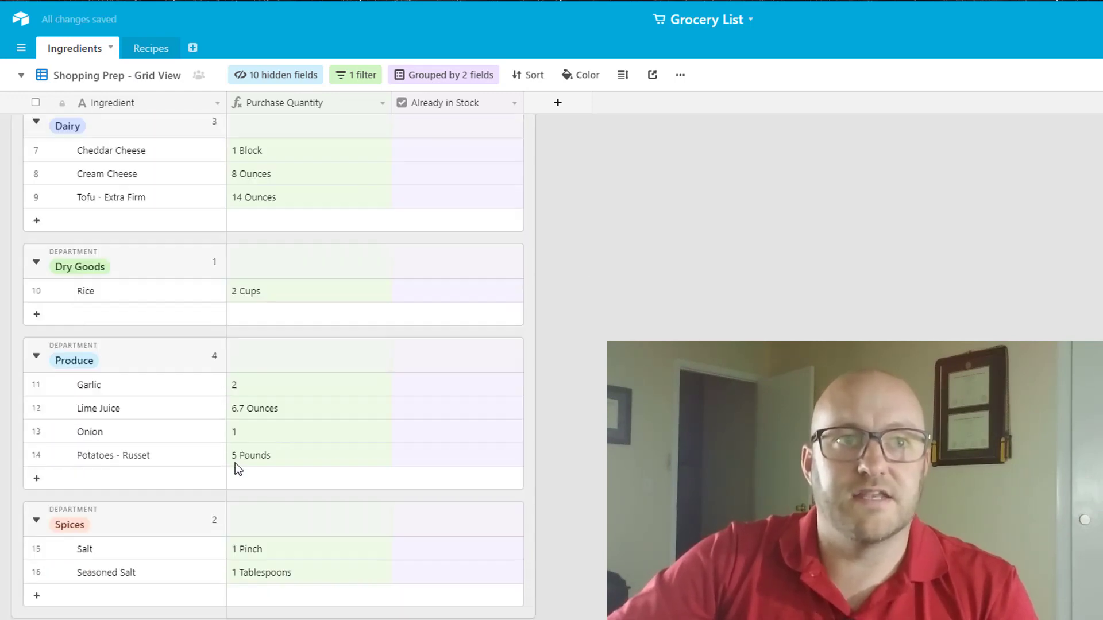
scroll(256, 495, "up", 10)
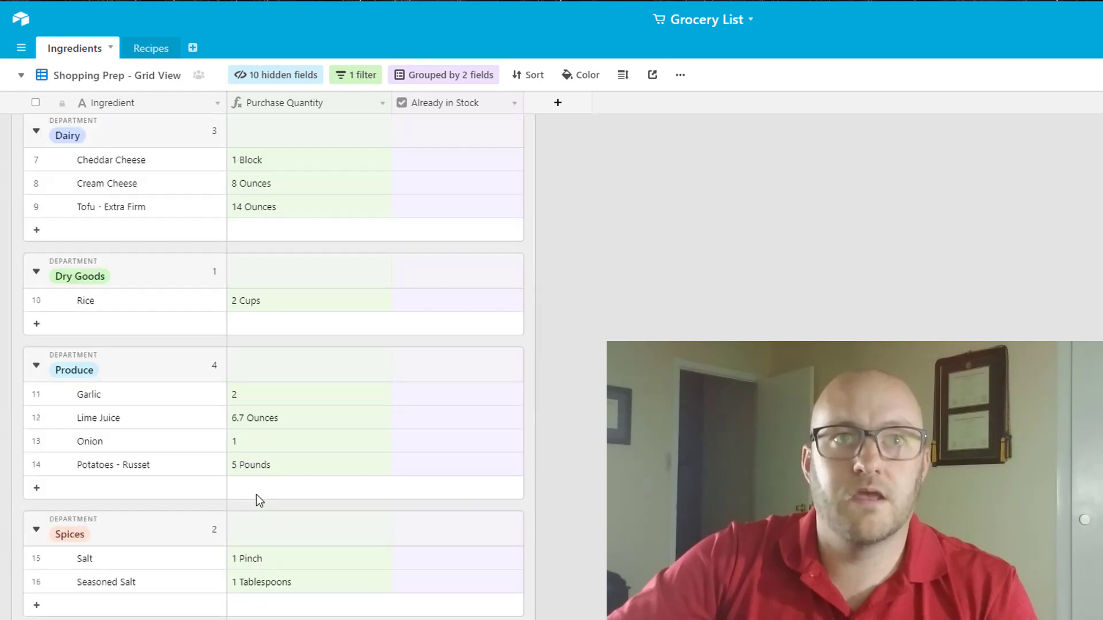
scroll(256, 494, "up", 3)
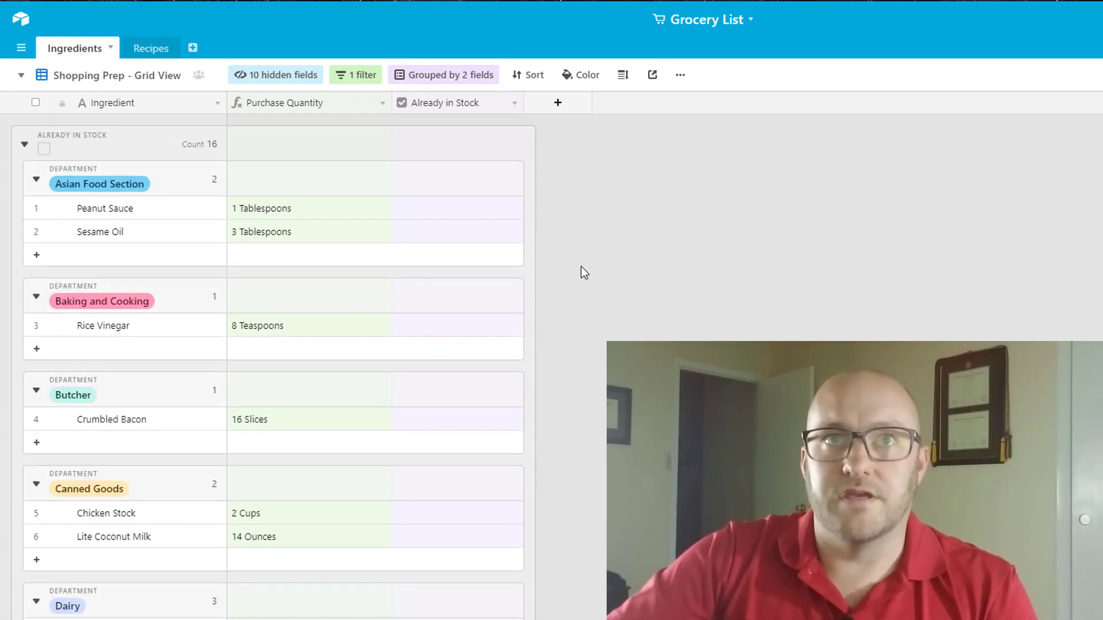
mouse_move(308, 197)
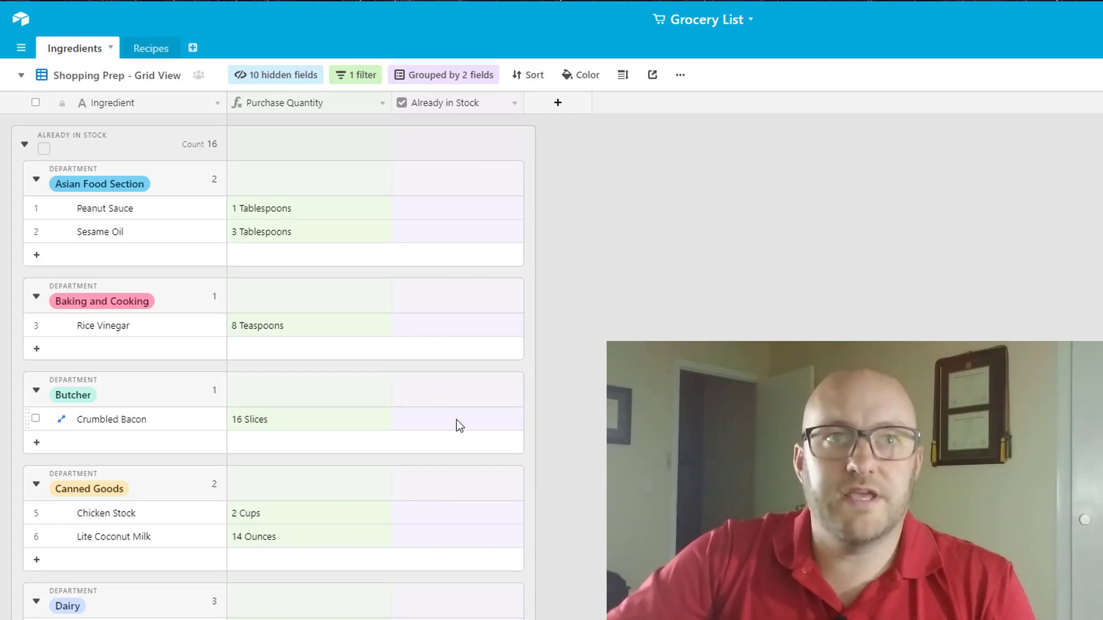
left_click(457, 512)
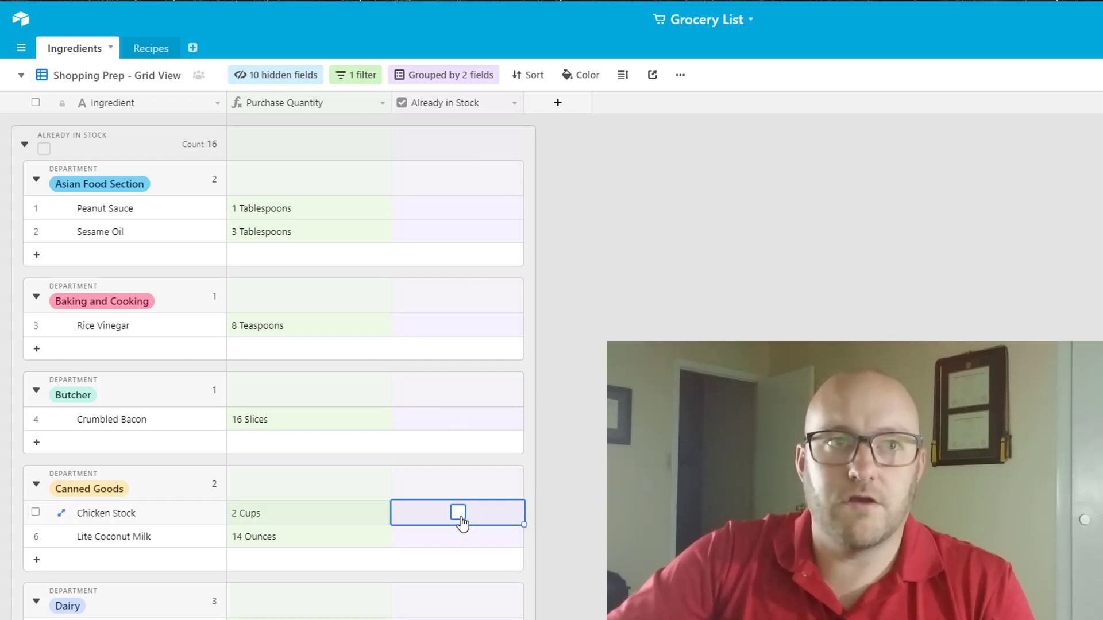
Tick Already in Stock for Peanut Sauce, Salt and Seasoned Salt.
left_click(461, 209)
left_click(457, 208)
scroll(441, 310, "down", 5)
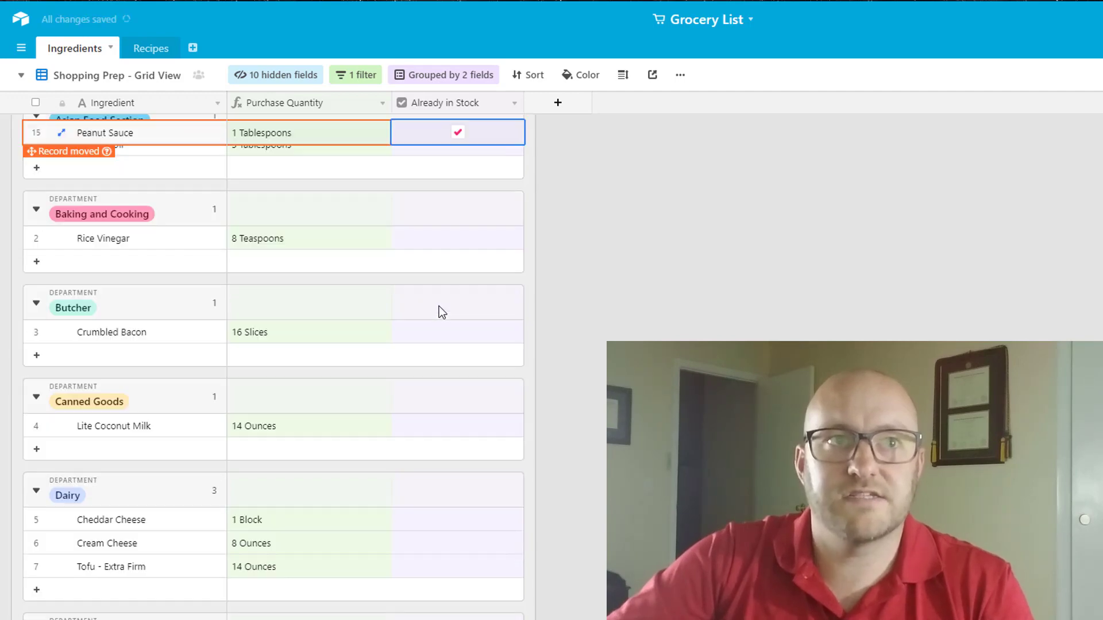
scroll(442, 319, "down", 5)
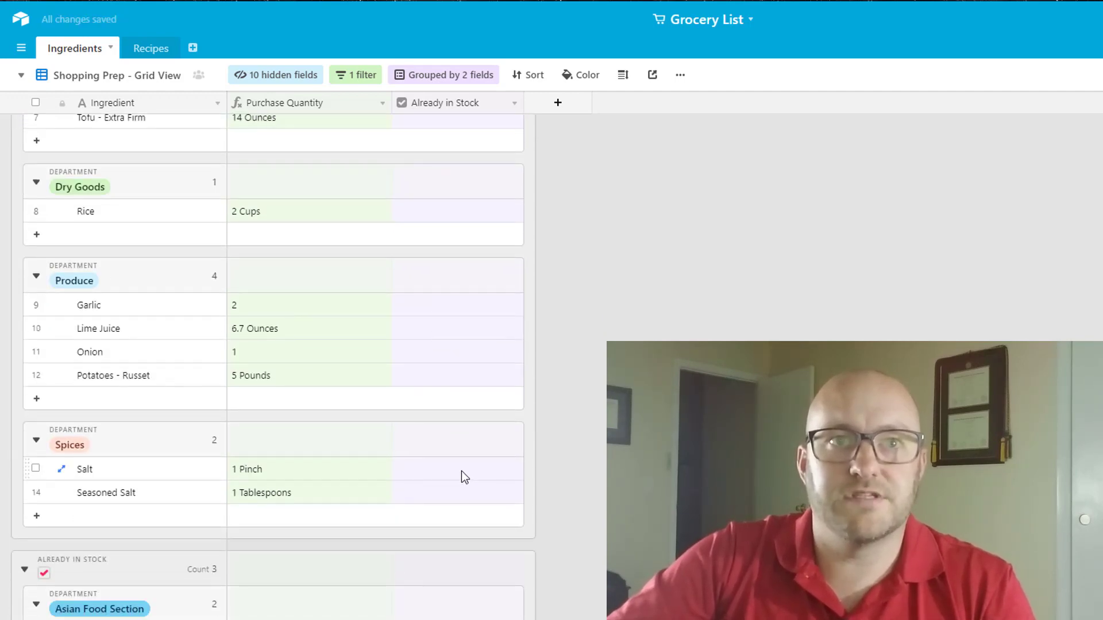
left_click(462, 474)
left_click(459, 470)
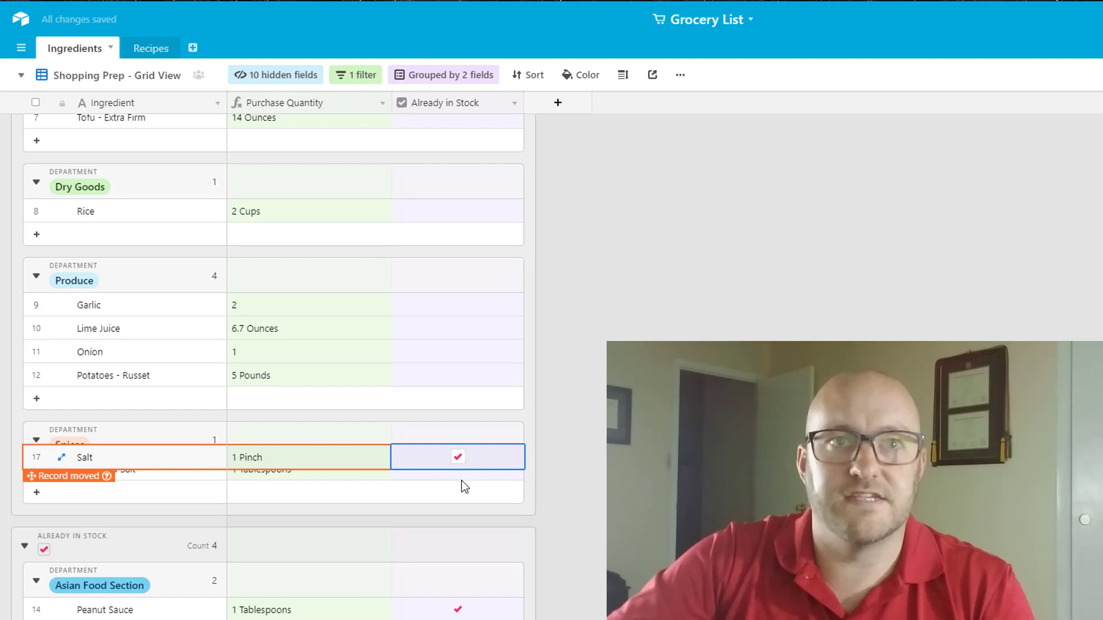
left_click(462, 475)
left_click(462, 474)
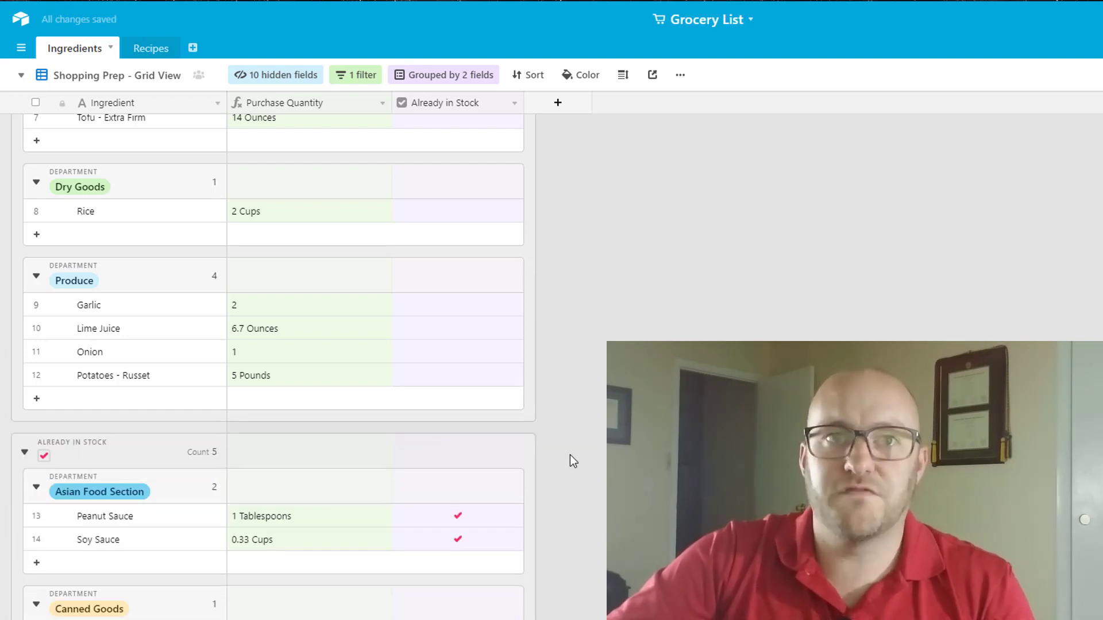
scroll(573, 461, "down", 3)
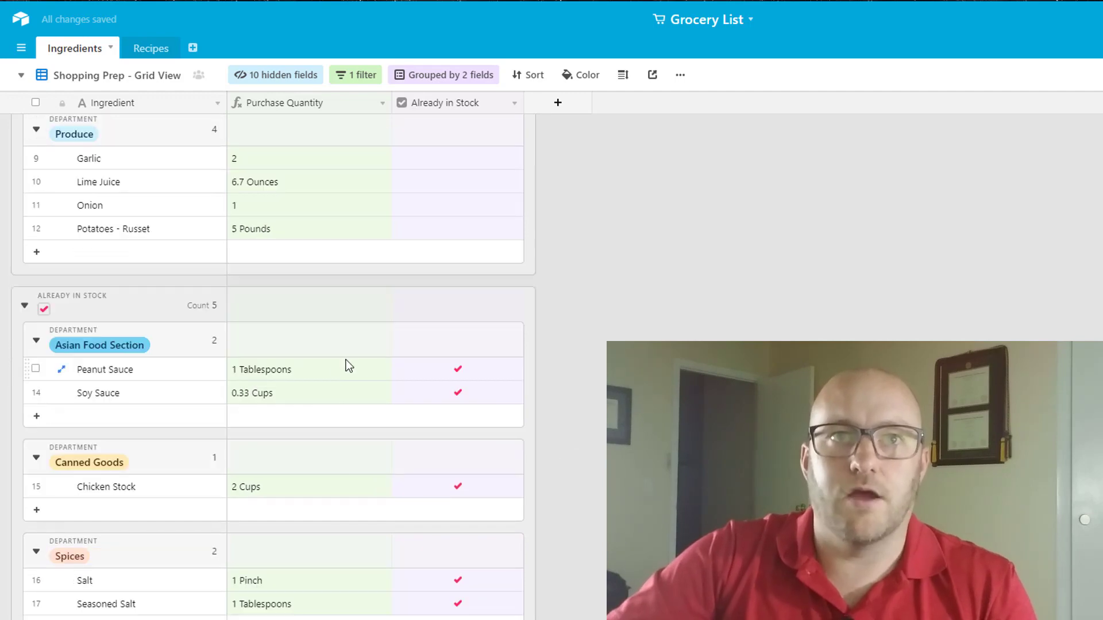
scroll(602, 496, "up", 2)
scroll(602, 496, "up", 10)
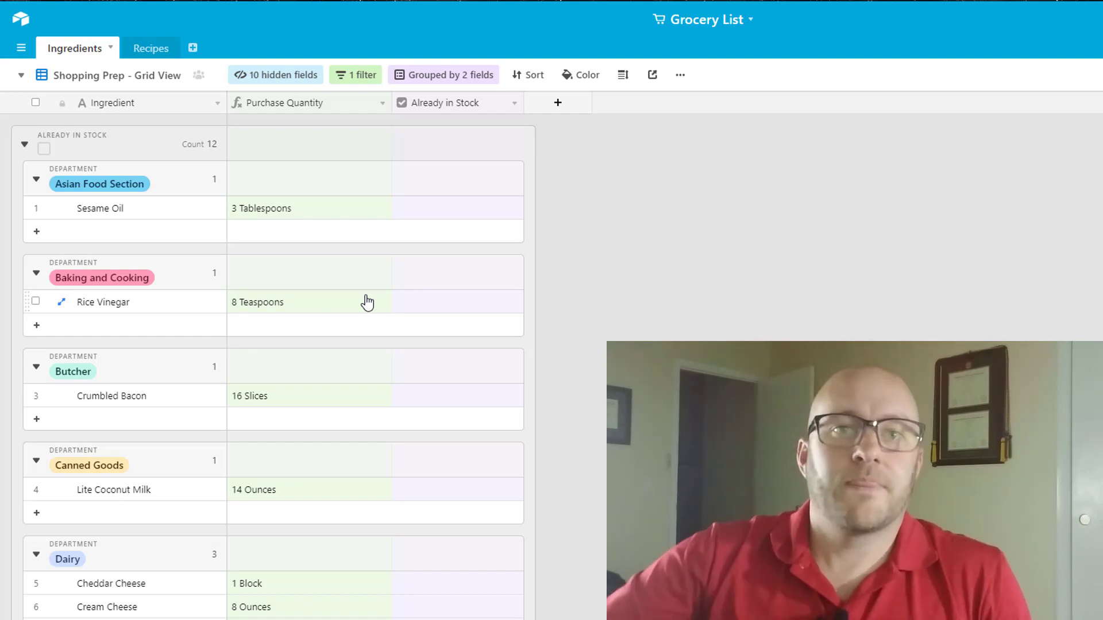
Switch to the Shopping List view and scroll through its 12 Sprouts items.
left_click(98, 77)
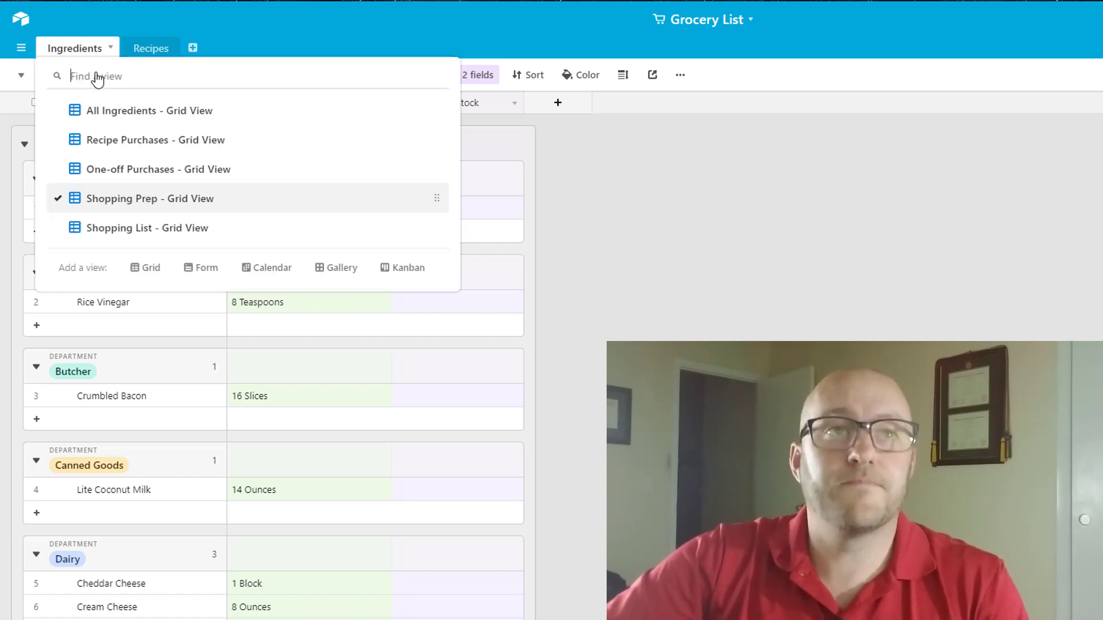
left_click_drag(138, 235, 137, 238)
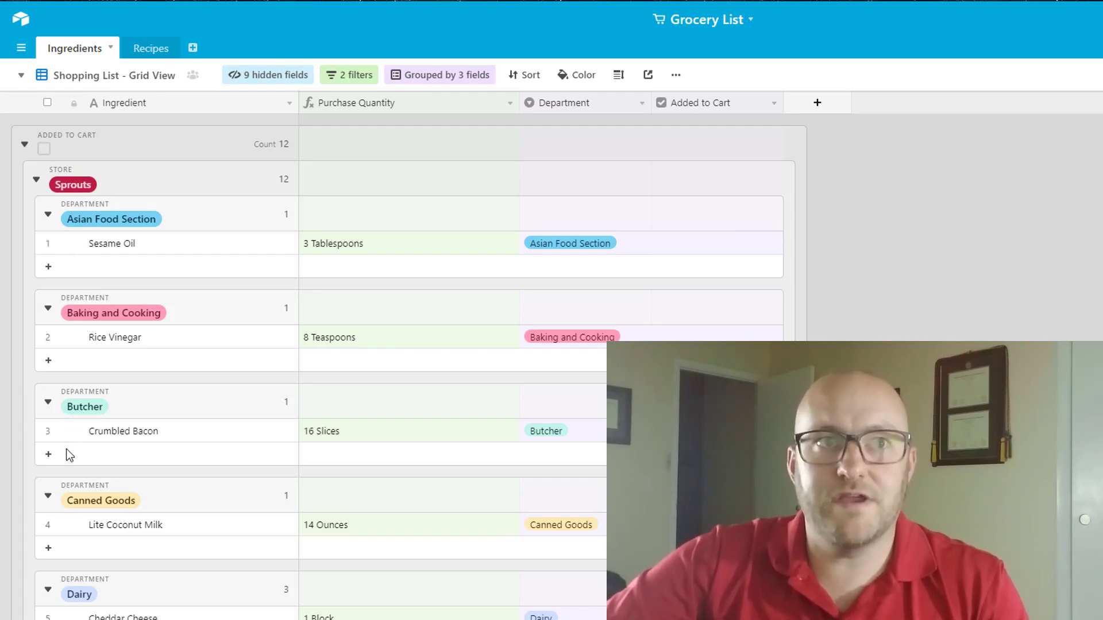
scroll(66, 450, "down", 3)
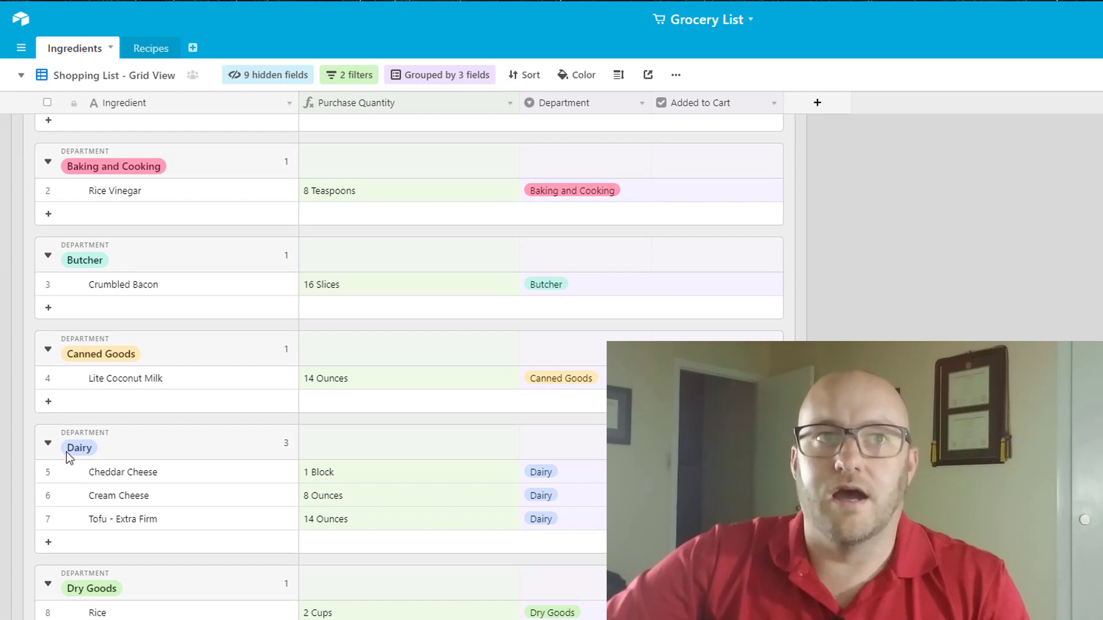
scroll(19, 446, "down", 5)
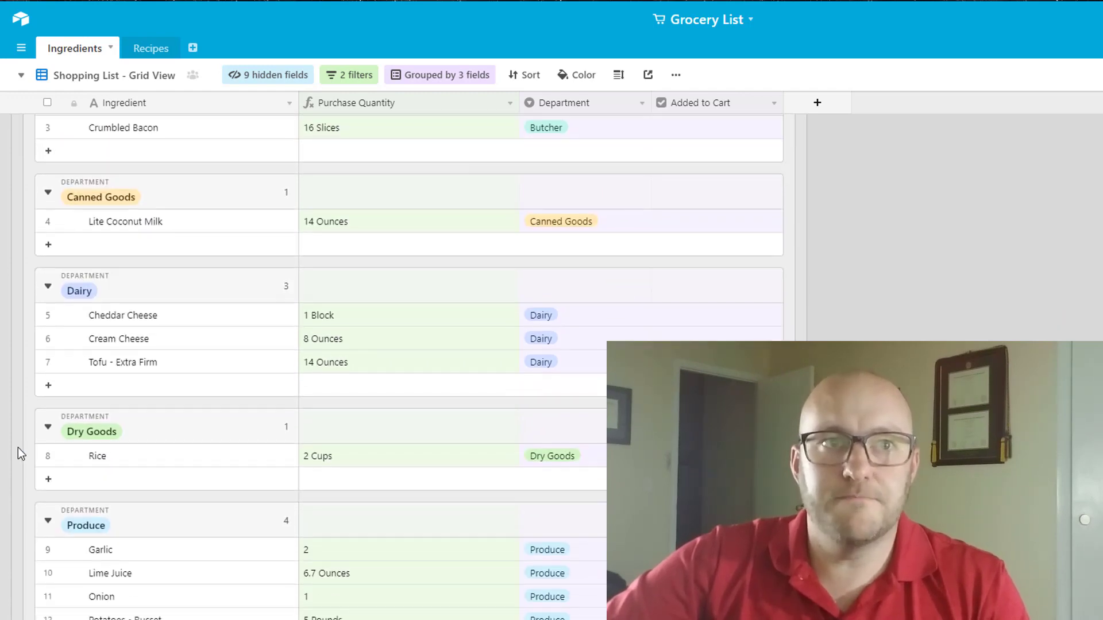
scroll(18, 446, "up", 8)
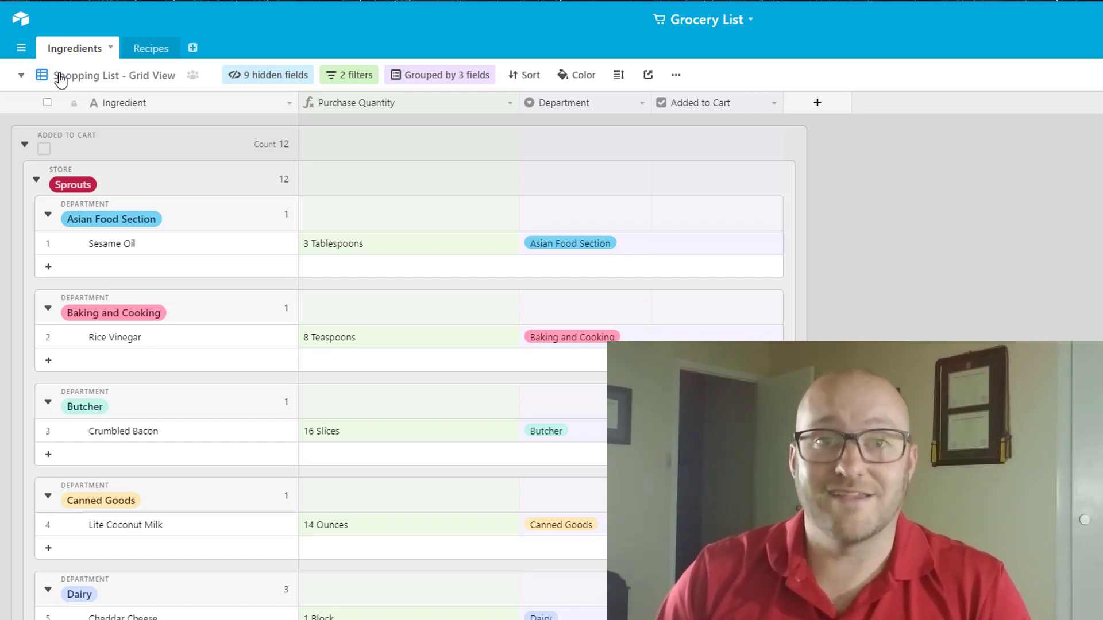
Switch to the One-off Purchases view and give Kraft Mac n Cheese a one-off quantity of 1.
left_click(61, 77)
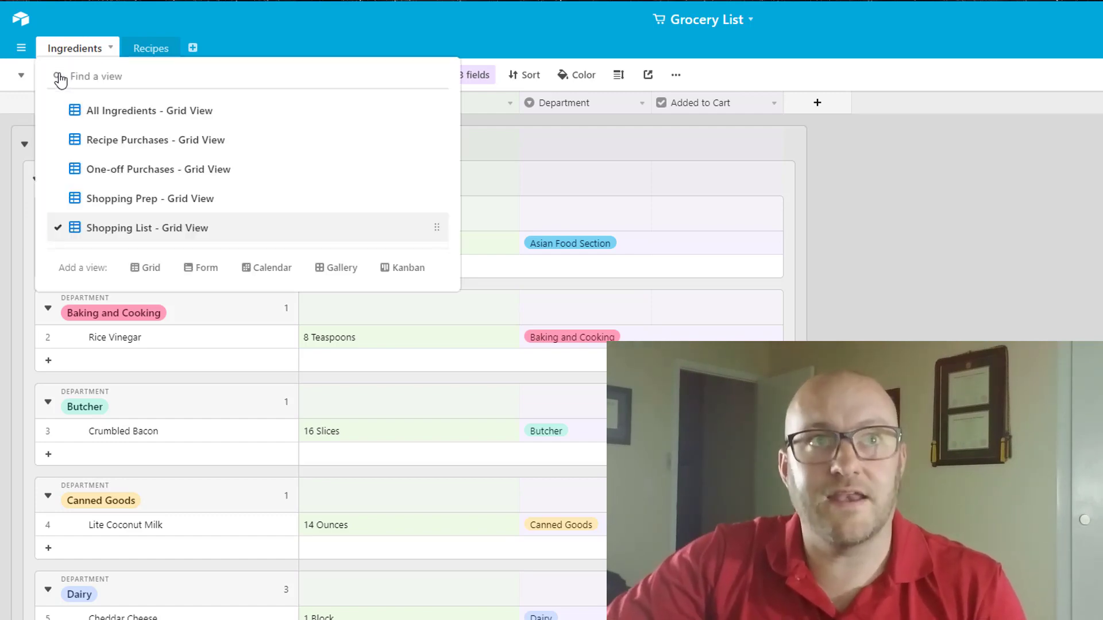
left_click(104, 172)
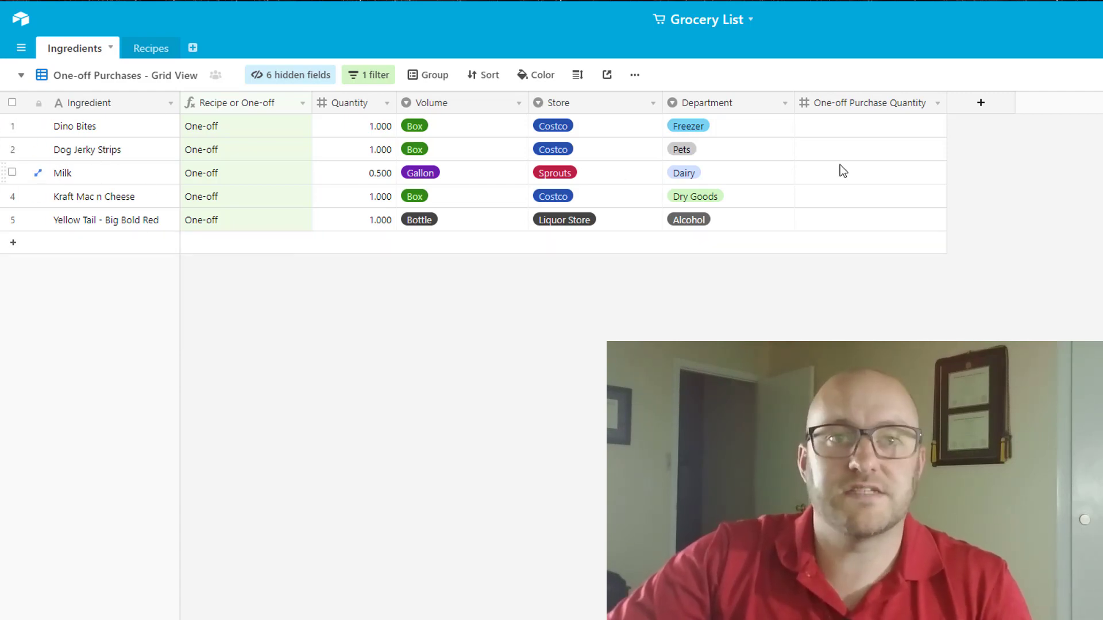
left_click(877, 197)
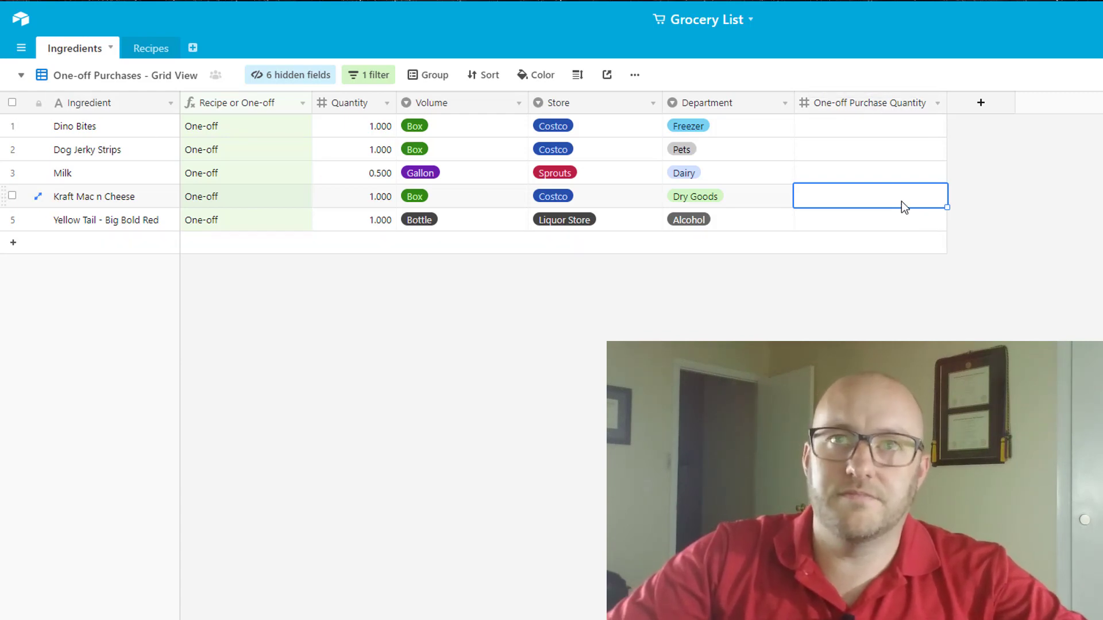
type("1")
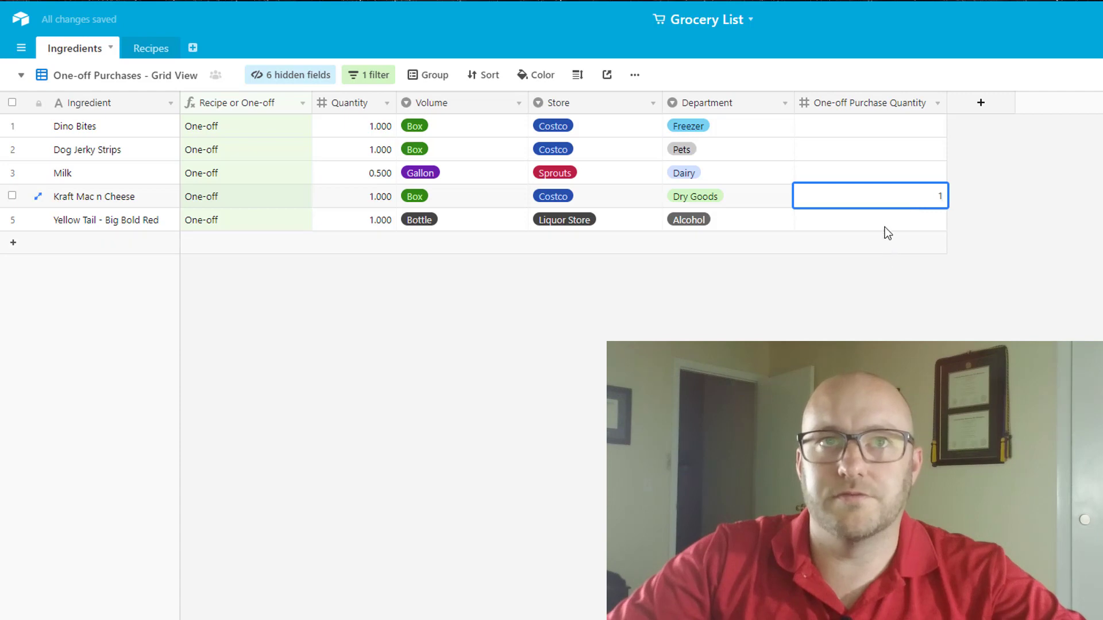
left_click(887, 222)
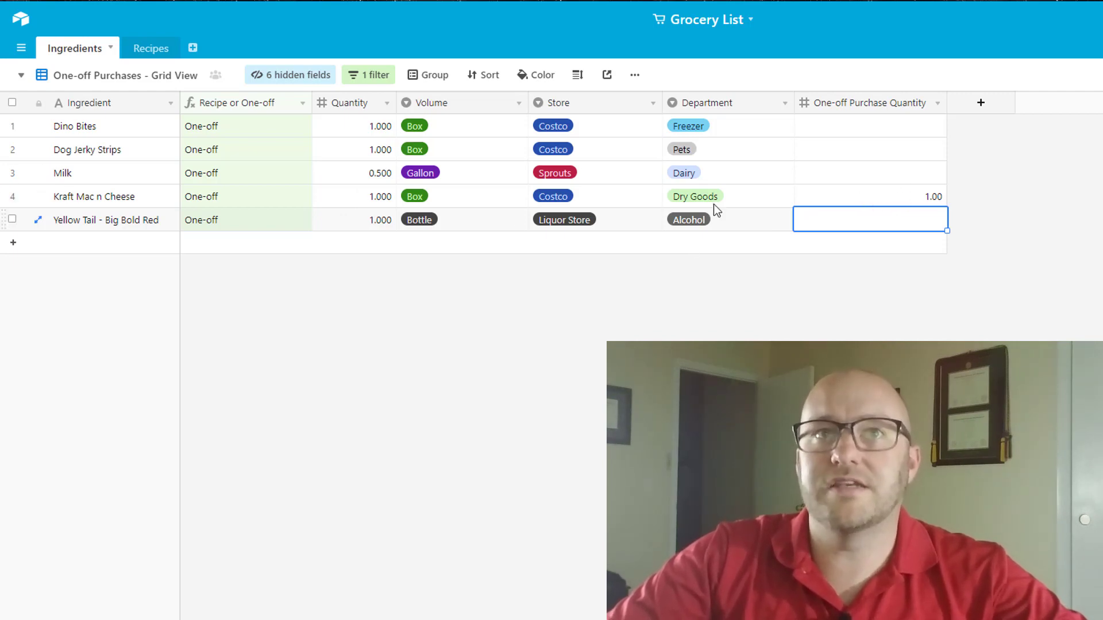
Change Kraft Mac n Cheese's Quantity to 18 and give Yellow Tail a one-off quantity of 1.
left_click(357, 197)
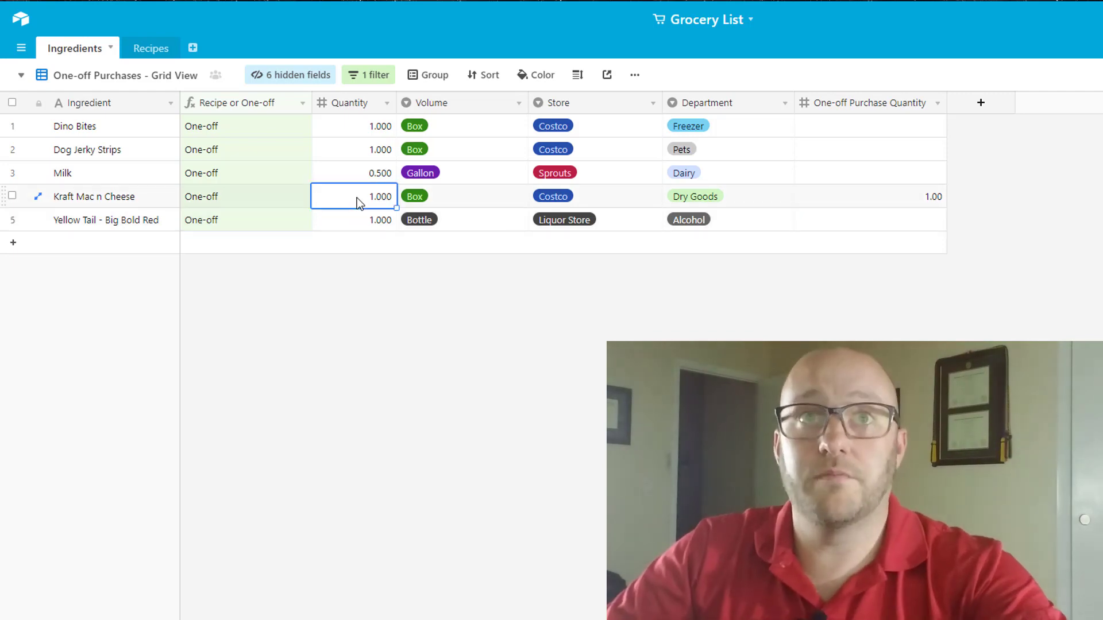
type("18")
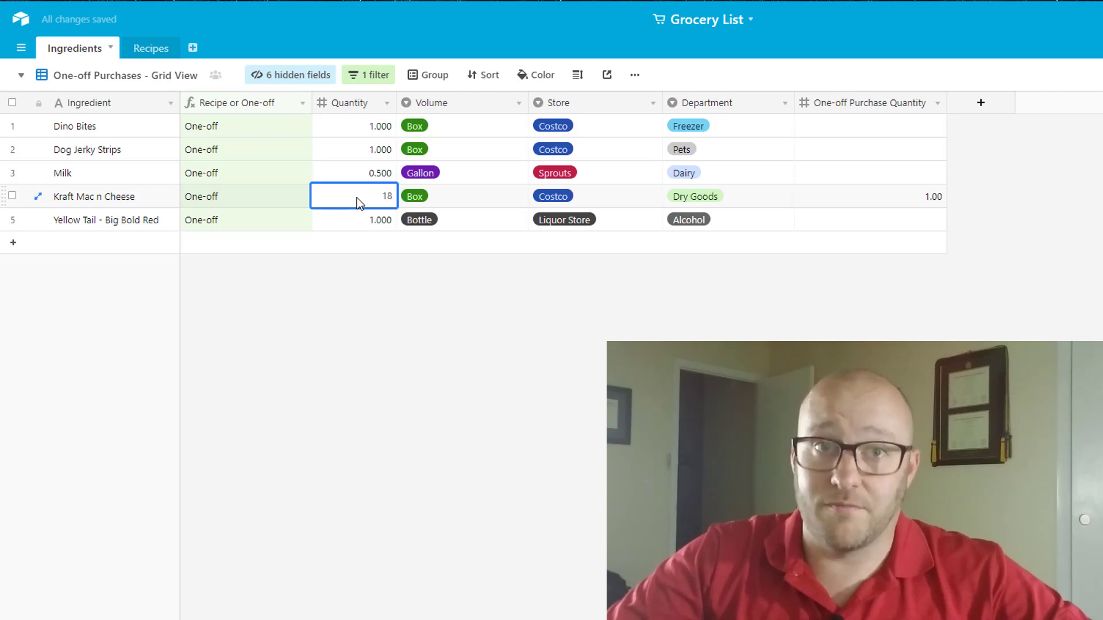
key("Tab")
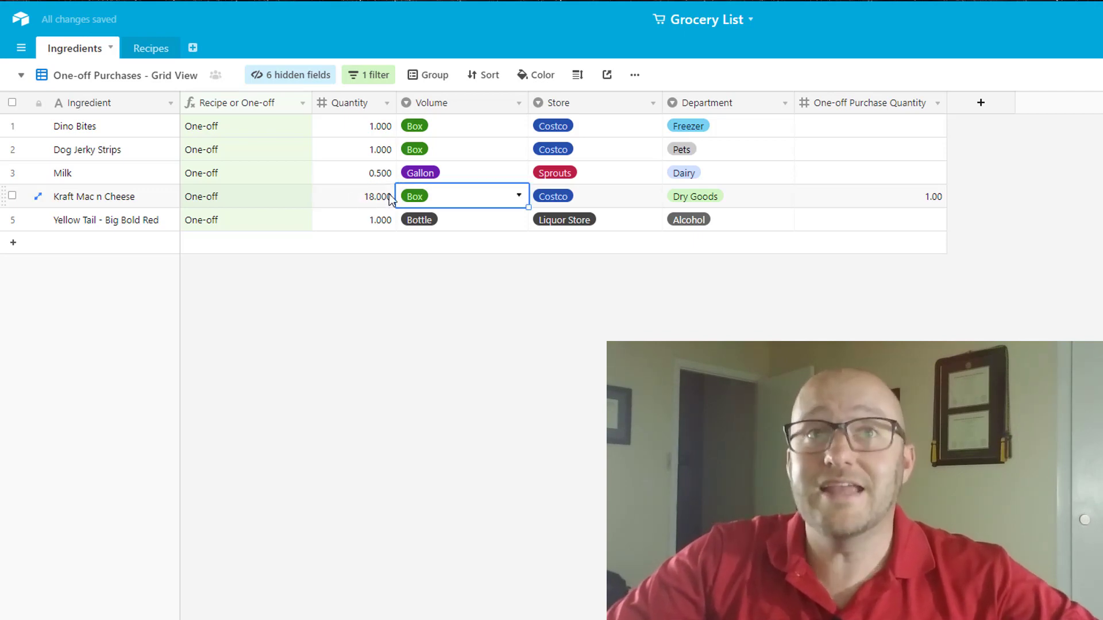
left_click(917, 198)
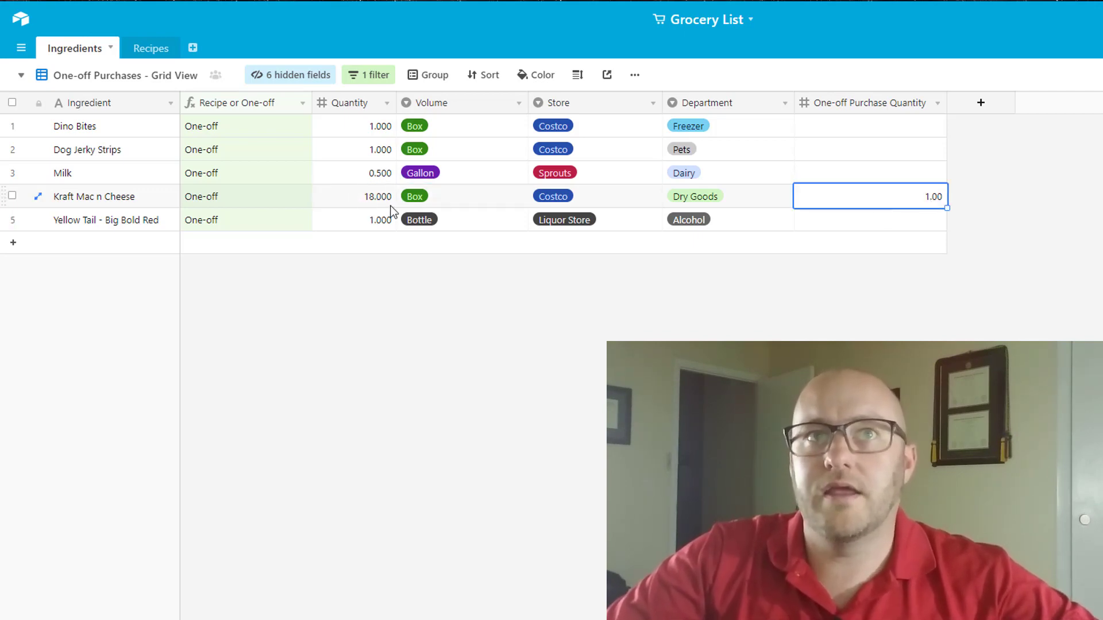
left_click(868, 254)
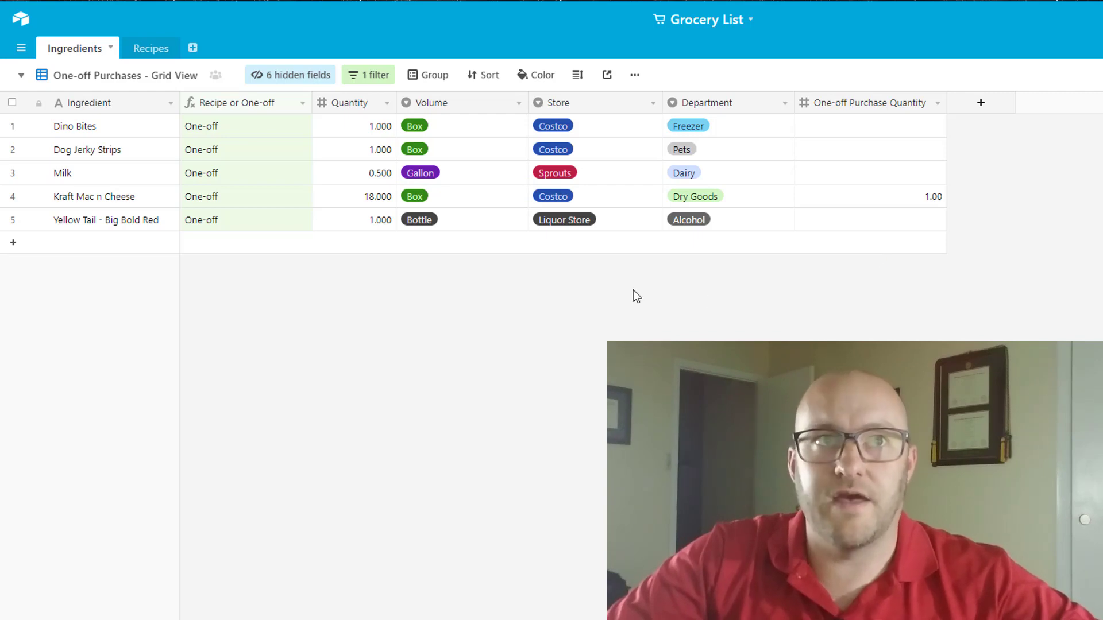
left_click(912, 223)
type("1")
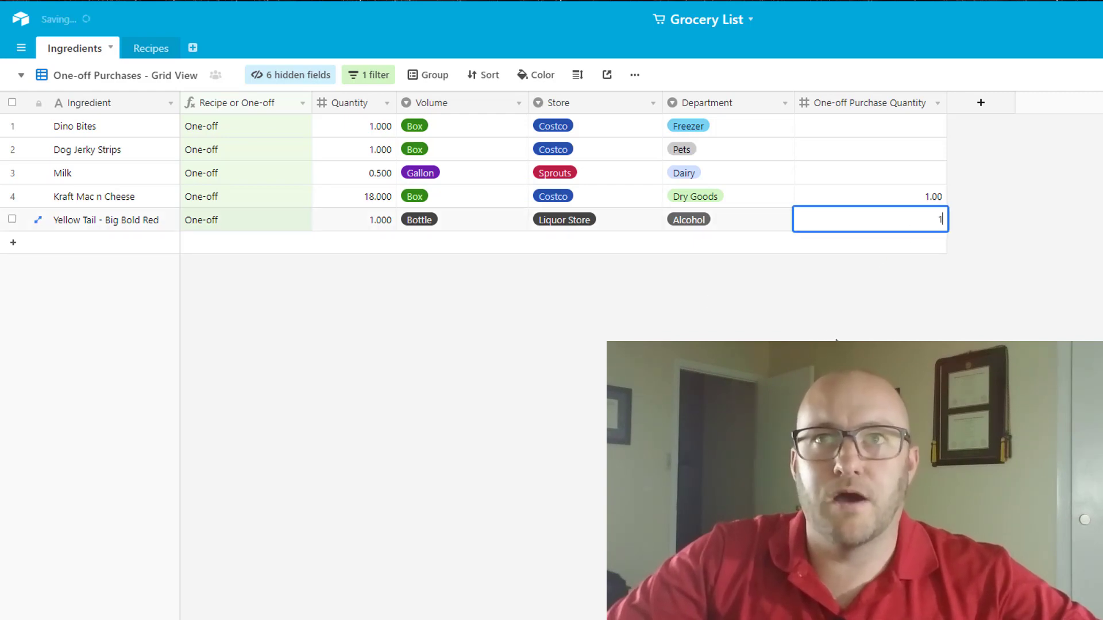
key("Return")
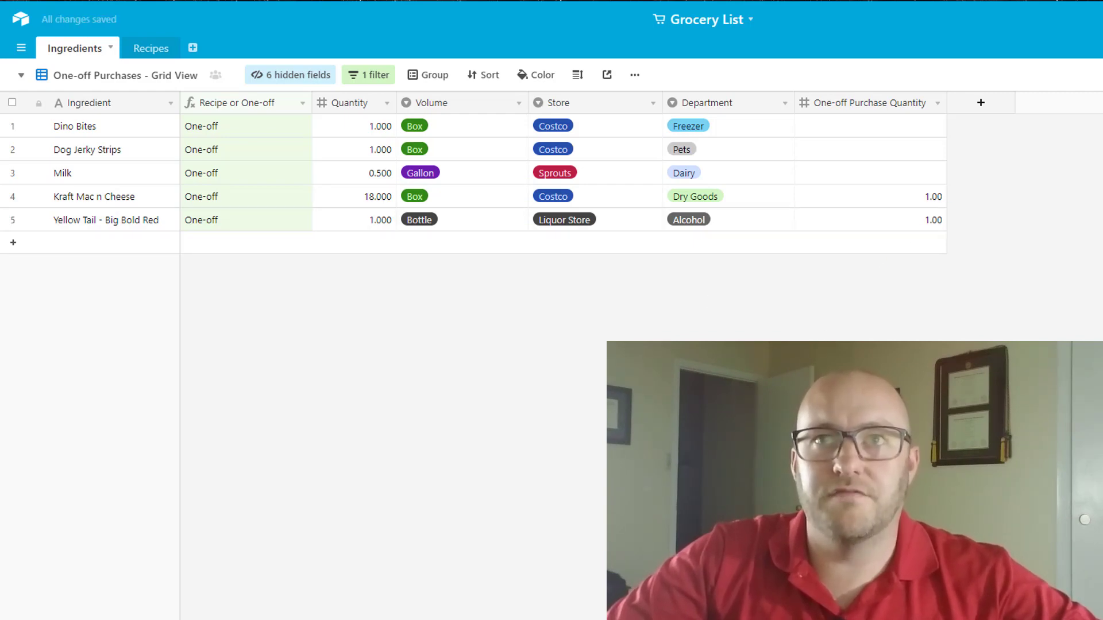
left_click(143, 80)
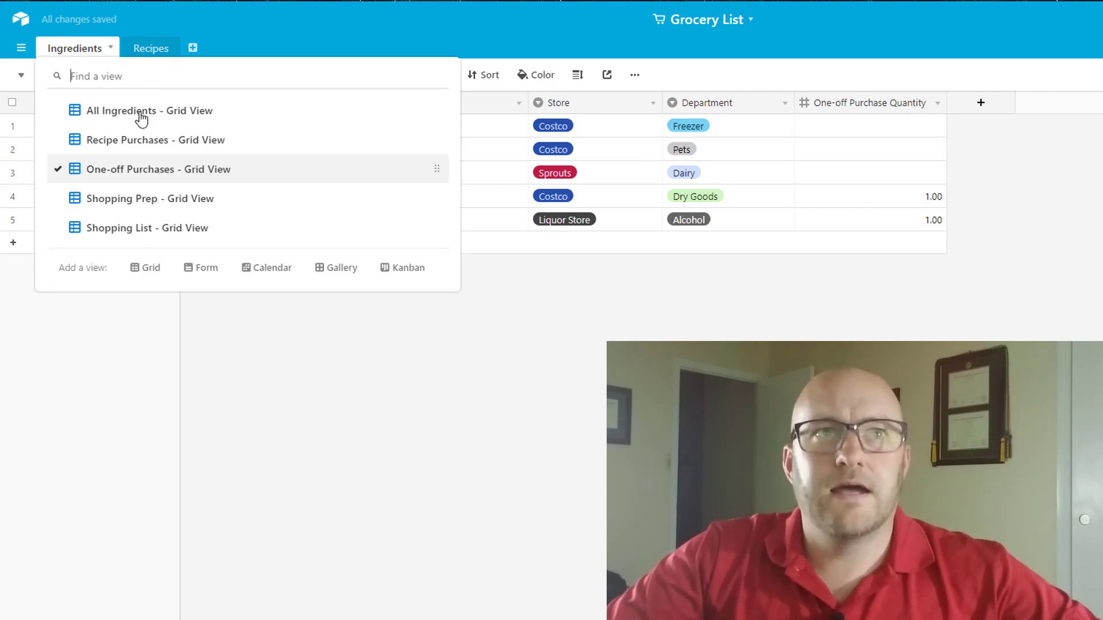
Switch to the Shopping List grid view and scroll through the store groups to check the new items.
left_click(148, 228)
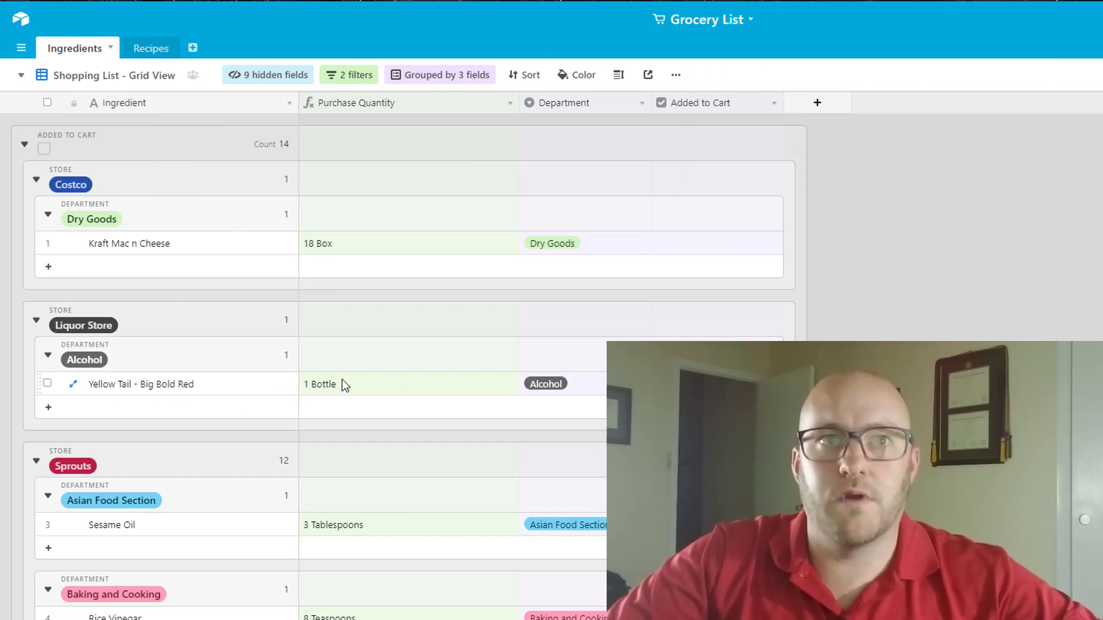
scroll(507, 453, "down", 2)
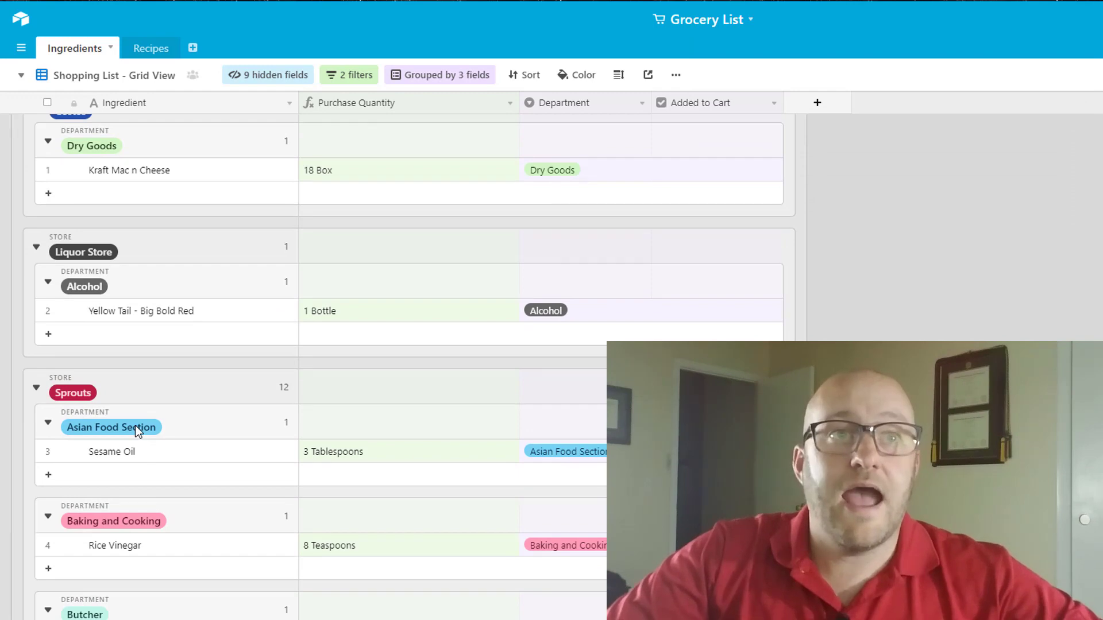
scroll(136, 425, "down", 3)
scroll(290, 390, "up", 4)
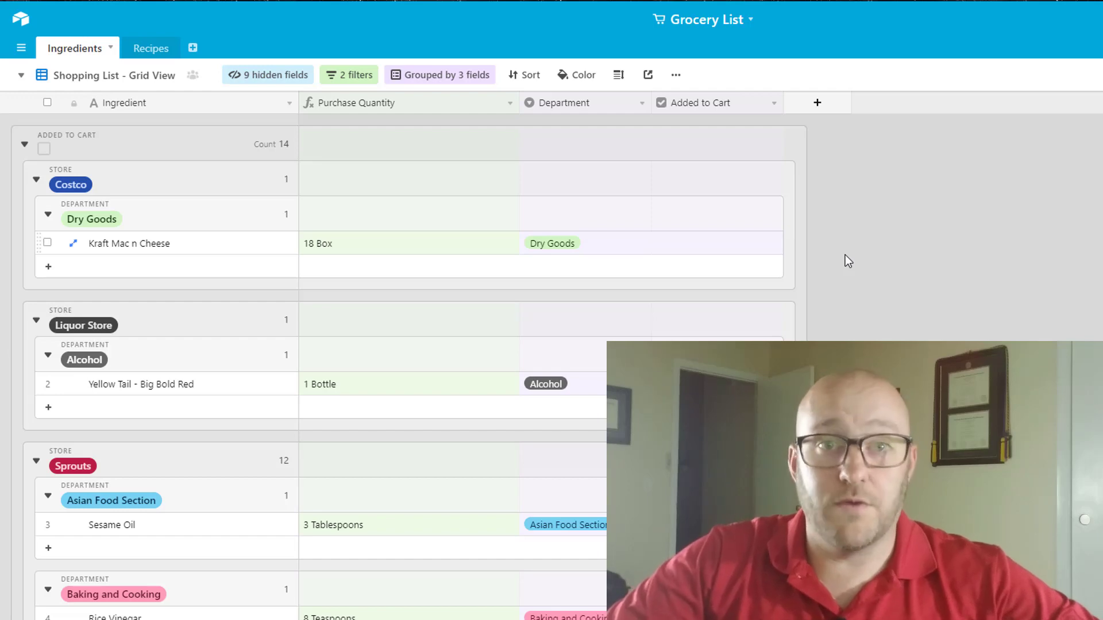
Check Added to Cart for Kraft Mac n Cheese and Yellow Tail.
left_click(718, 247)
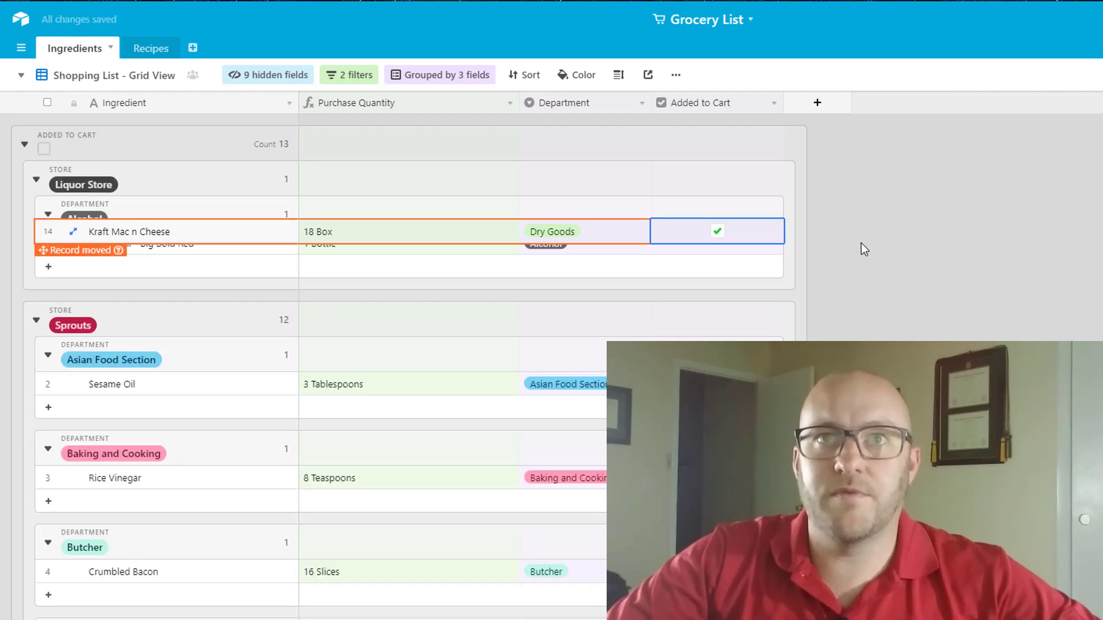
left_click(860, 243)
left_click(716, 249)
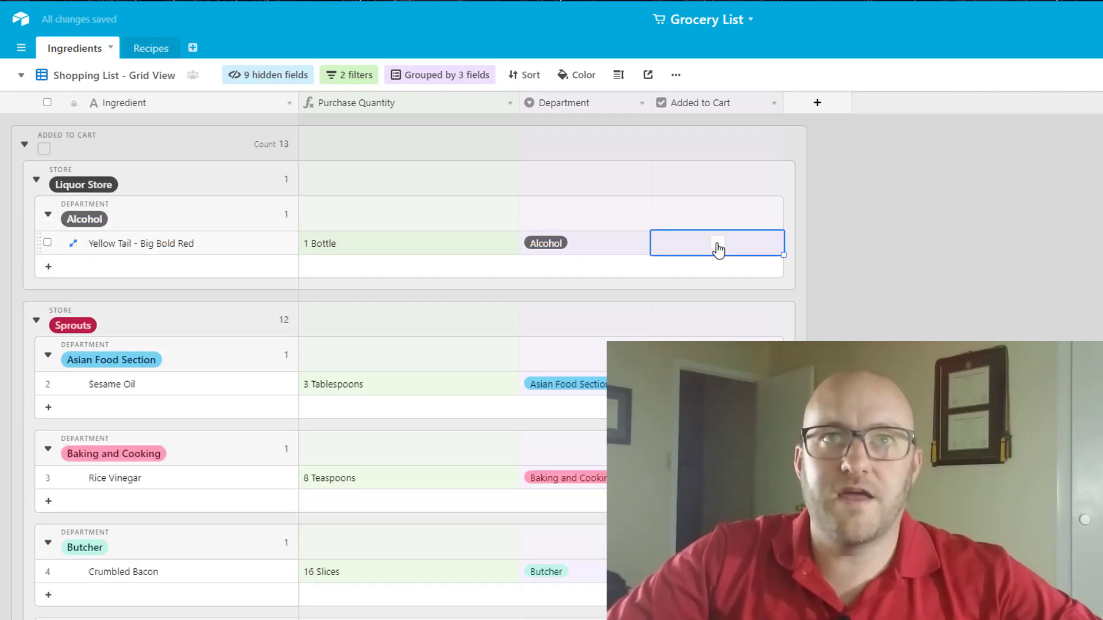
left_click(717, 247)
left_click(847, 256)
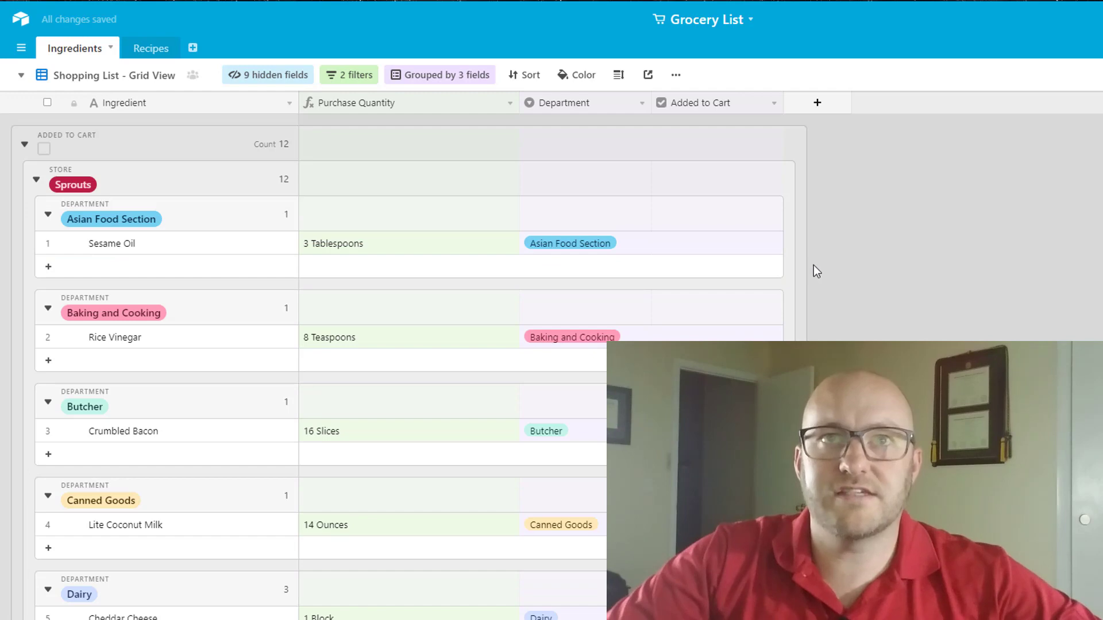
Check Added to Cart for Sesame Oil and Crumbled Bacon.
scroll(813, 265, "down", 10)
scroll(812, 294, "down", 4)
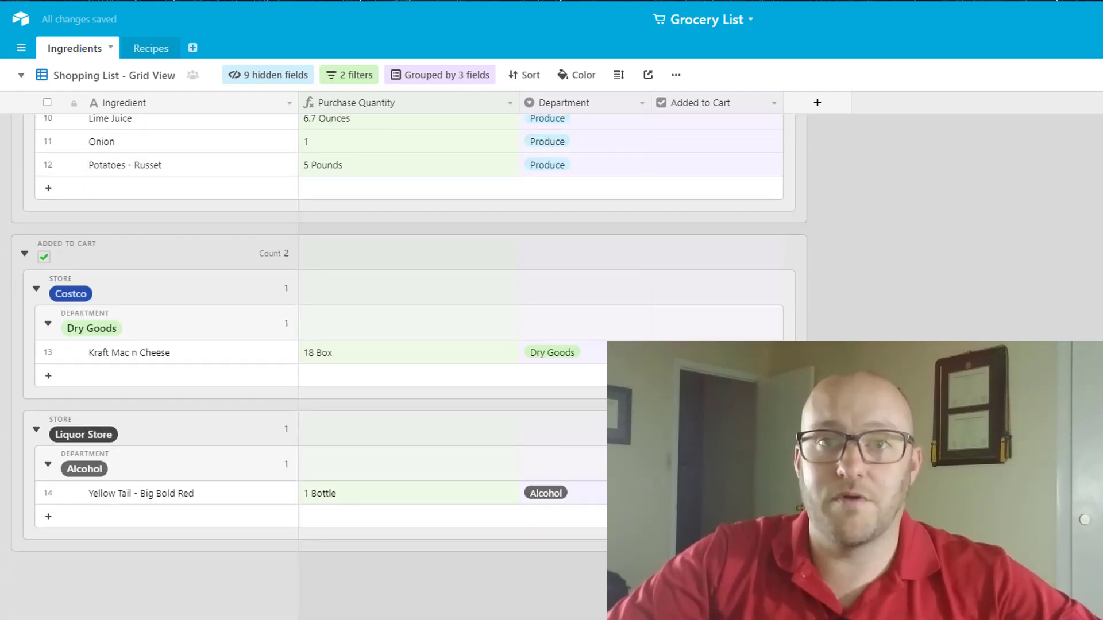
scroll(753, 294, "up", 15)
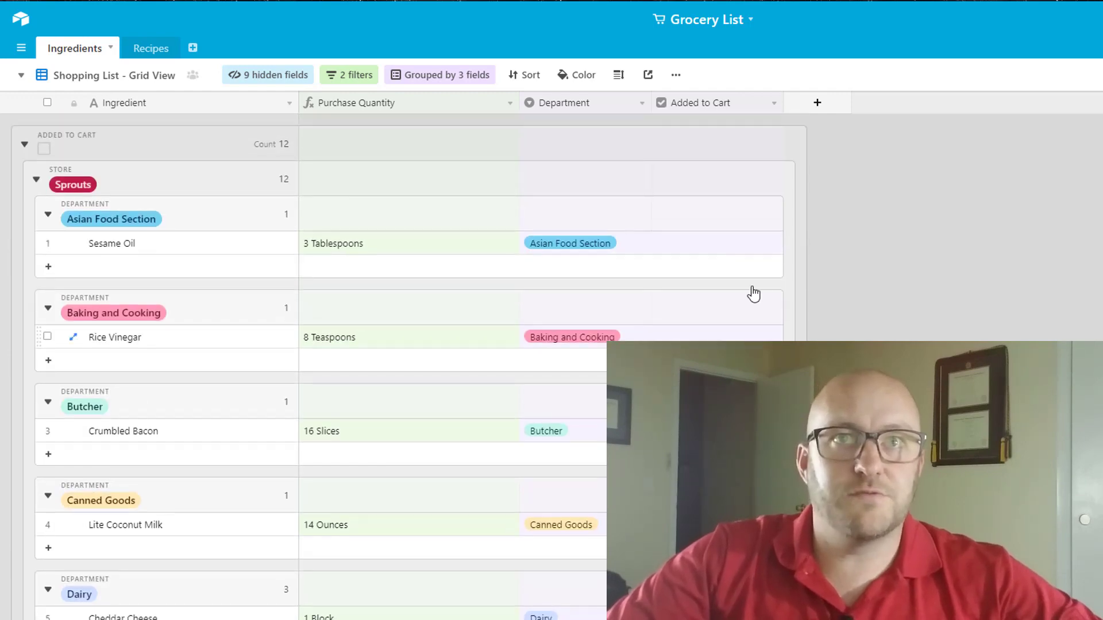
left_click(721, 249)
left_click(722, 249)
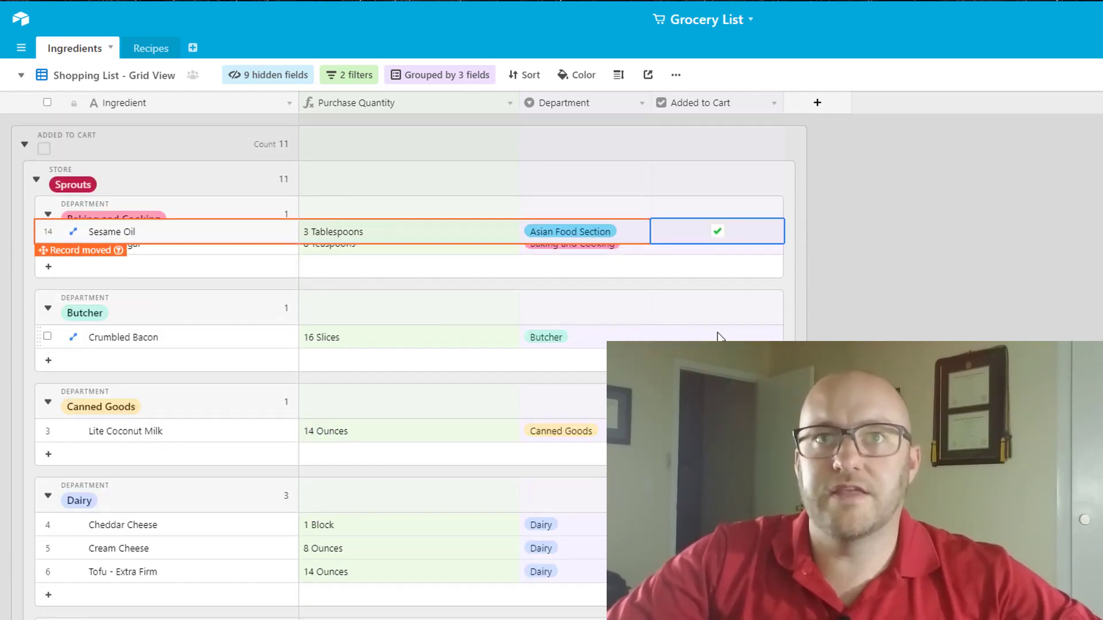
left_click(717, 336)
left_click(717, 336)
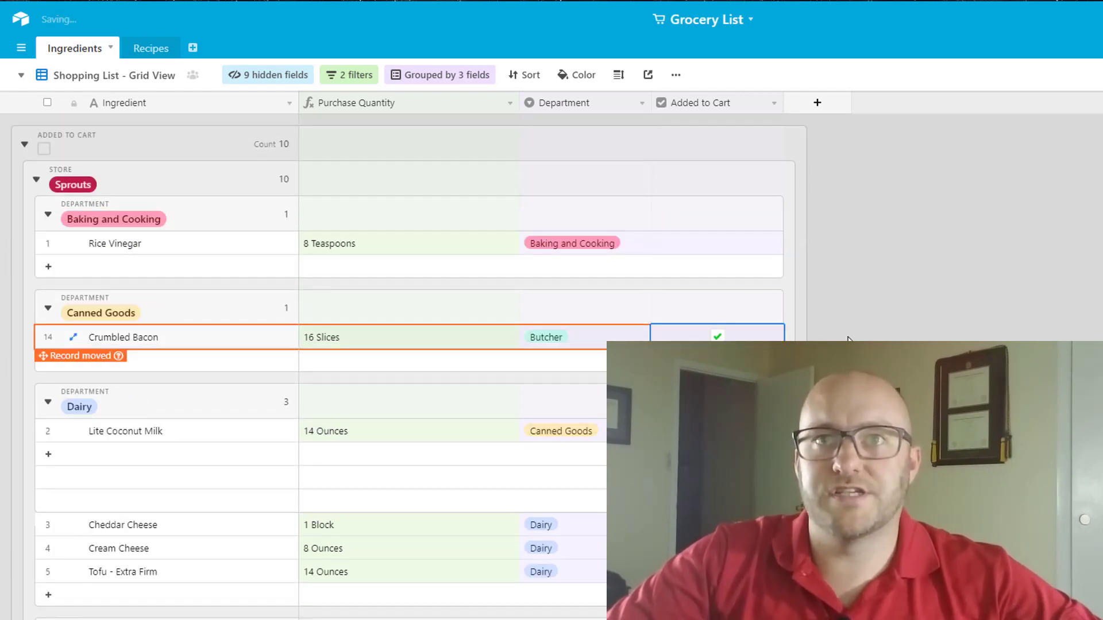